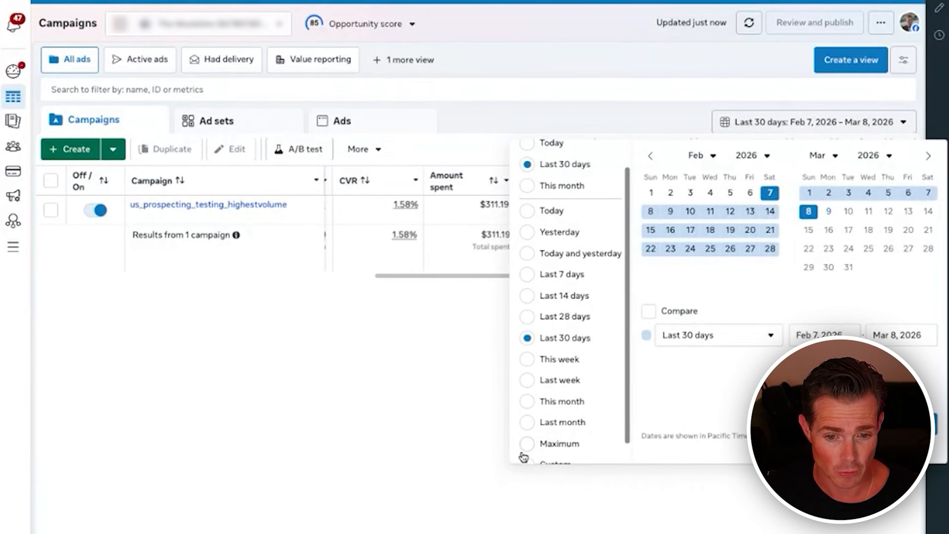
Step: Check the campaign results for the Maximum and Last month date ranges, and set the reporting range to This month
left_click(527, 503)
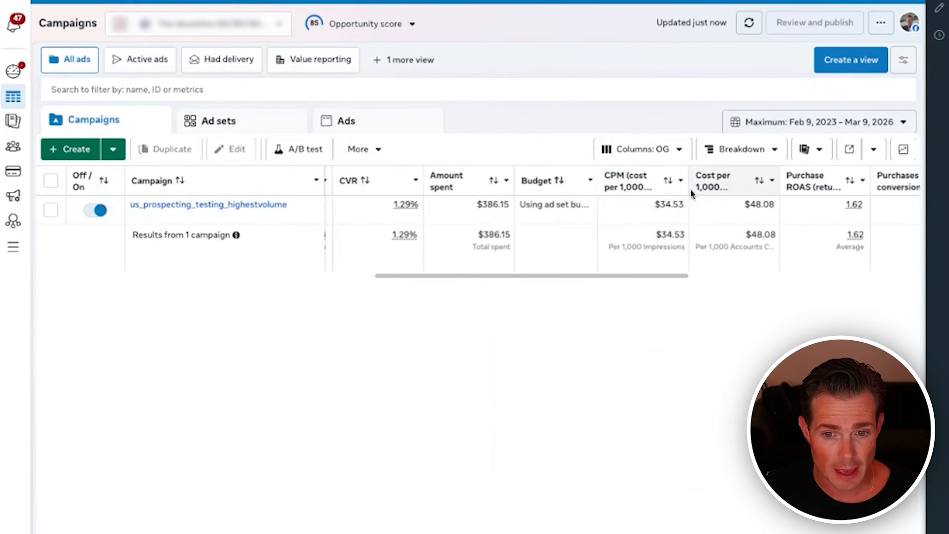
left_click(766, 122)
left_click(527, 453)
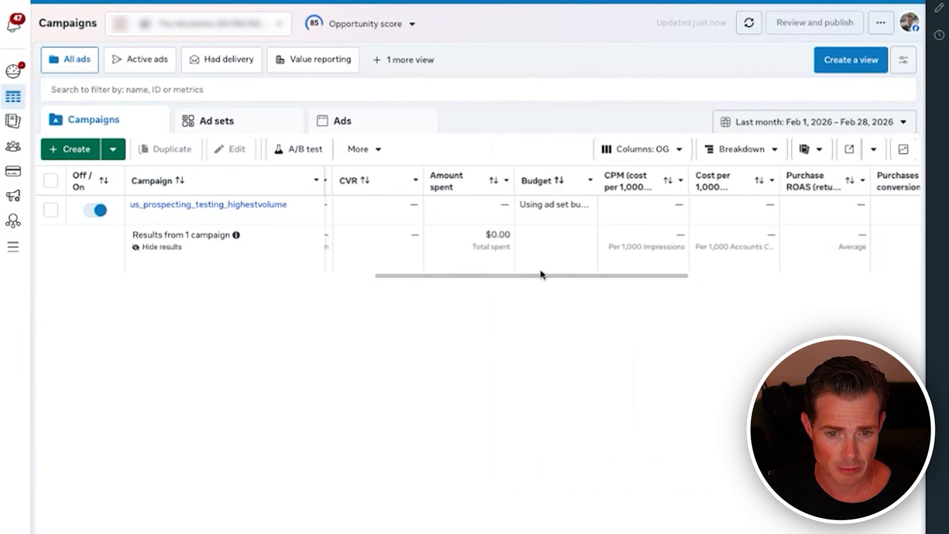
left_click(862, 121)
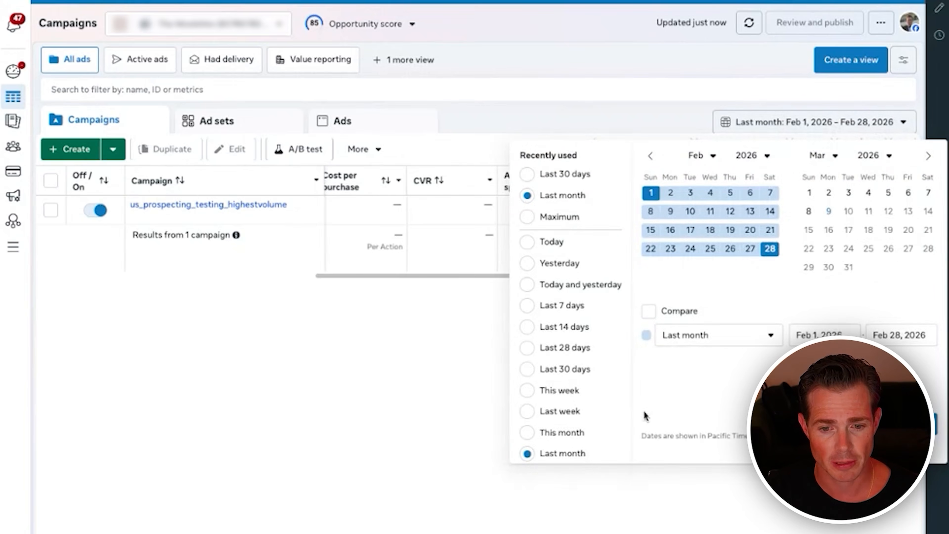
left_click(525, 431)
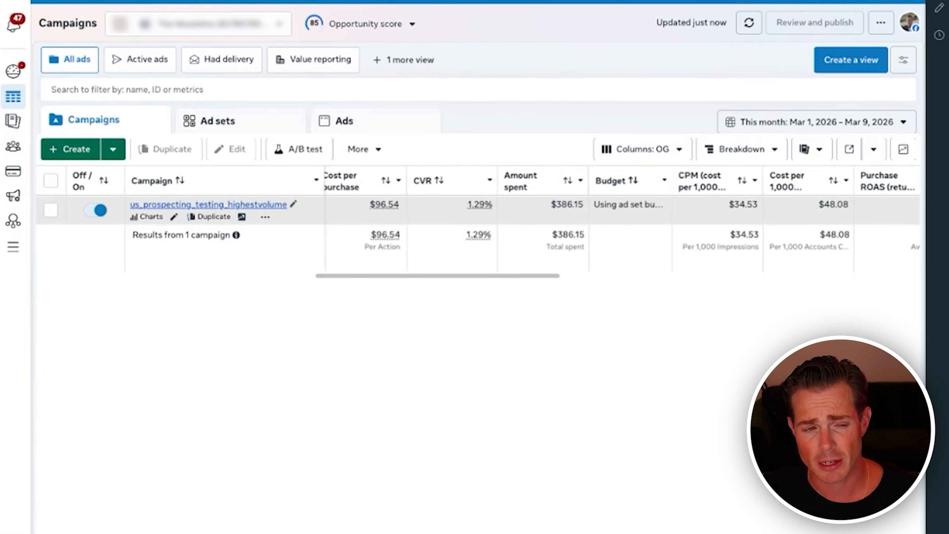
Step: Open the us_prospecting_testing_highestvolume campaign for editing and review its details and budget strategy
left_click(174, 218)
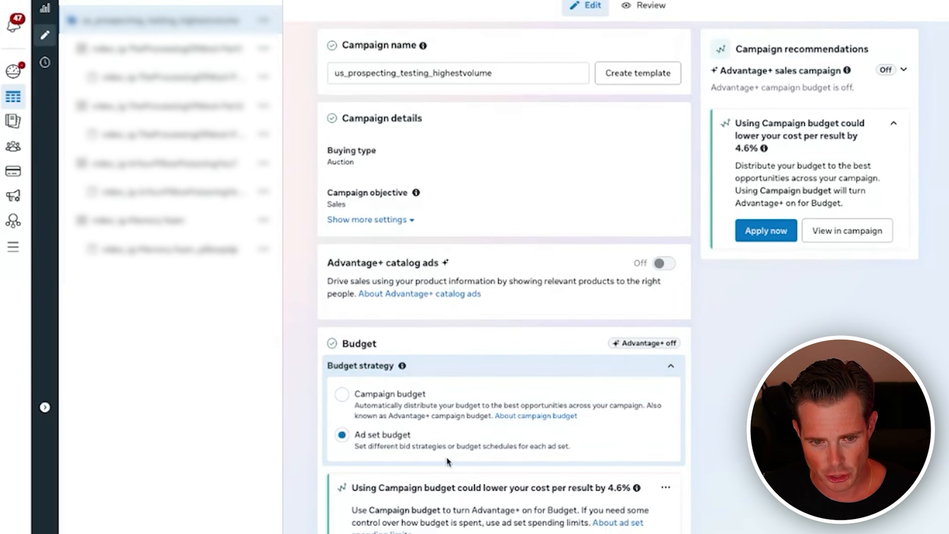
scroll(406, 394, "down", 2)
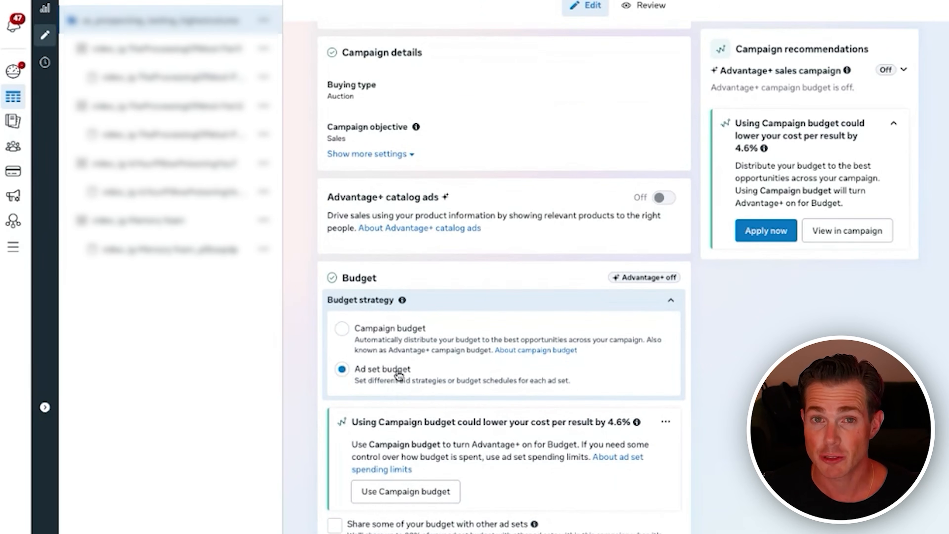
scroll(398, 379, "up", 2)
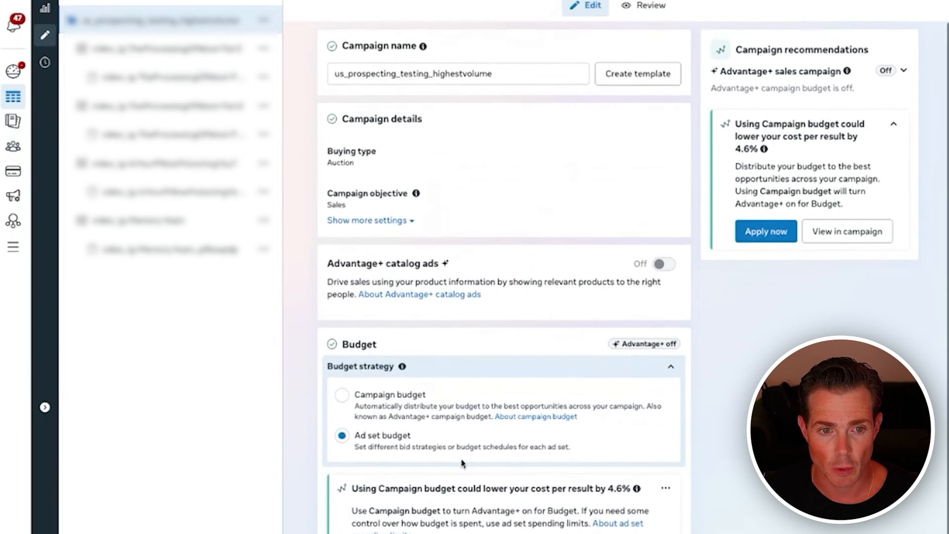
Step: Open the campaign's first ad set and review its daily budget, schedule and audience settings
left_click(148, 49)
scroll(585, 142, "down", 8)
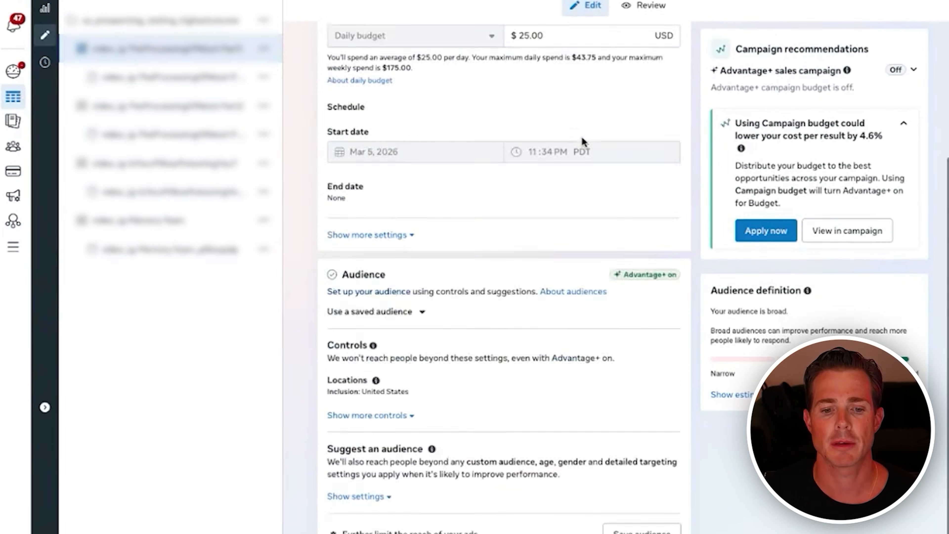
scroll(576, 134, "down", 4)
scroll(576, 145, "up", 2)
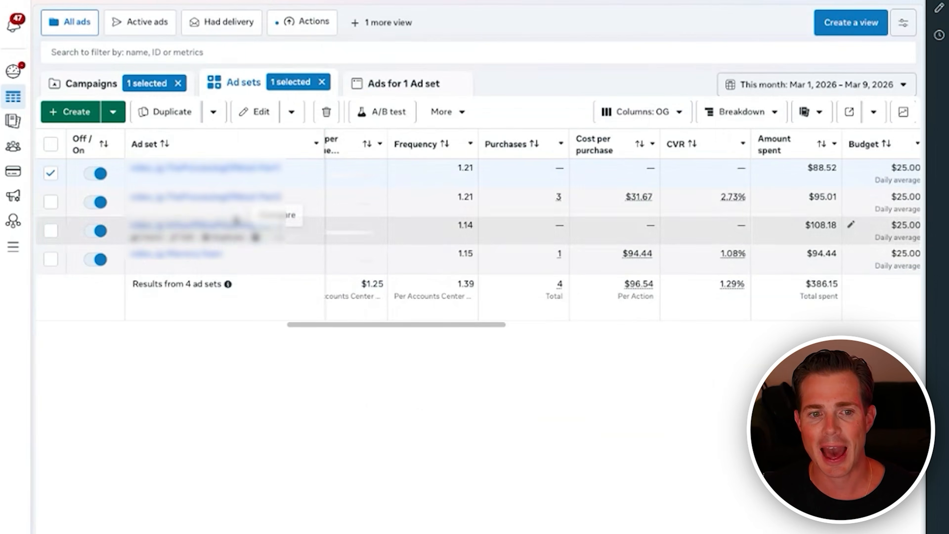
Step: Look into the ads of the first two ad sets, and return to the campaign's ad set list with no ad set selected
scroll(235, 220, "up", 1)
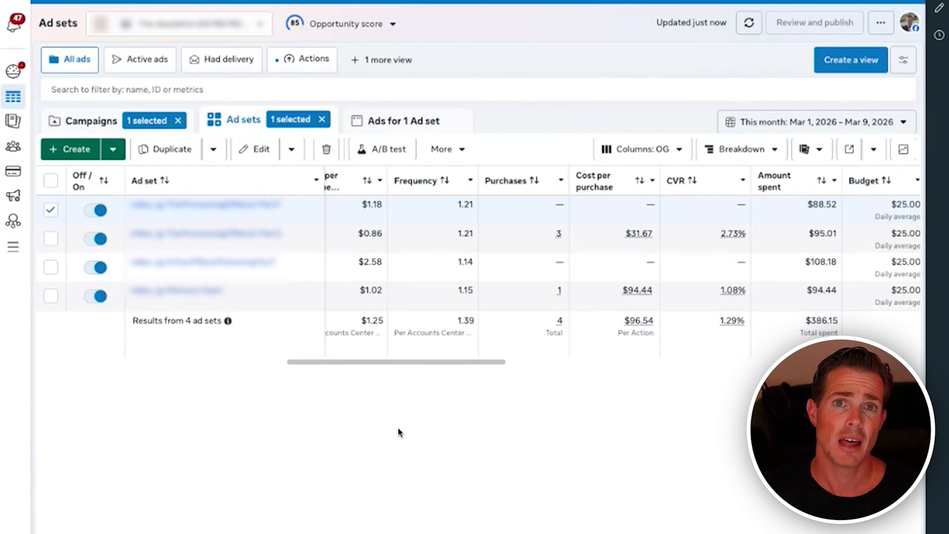
left_click(254, 205)
left_click(258, 127)
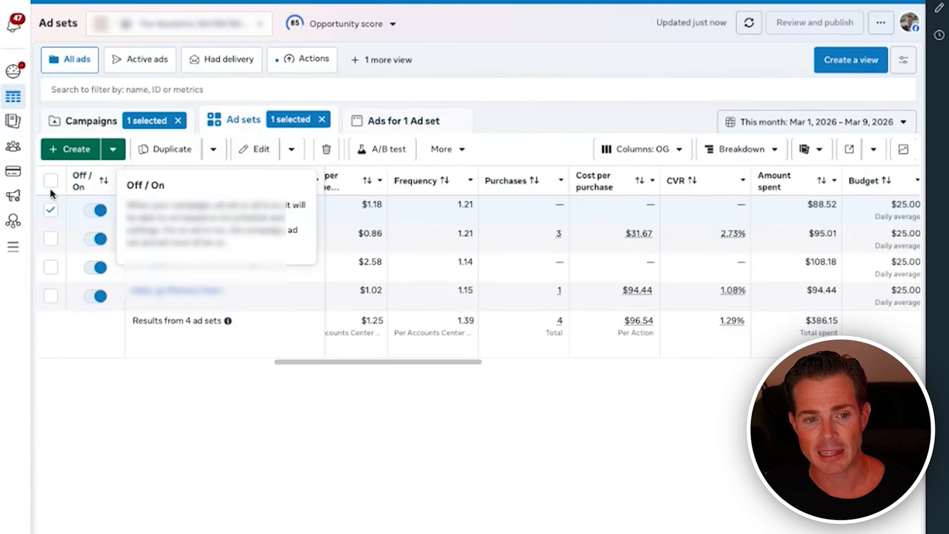
left_click(209, 235)
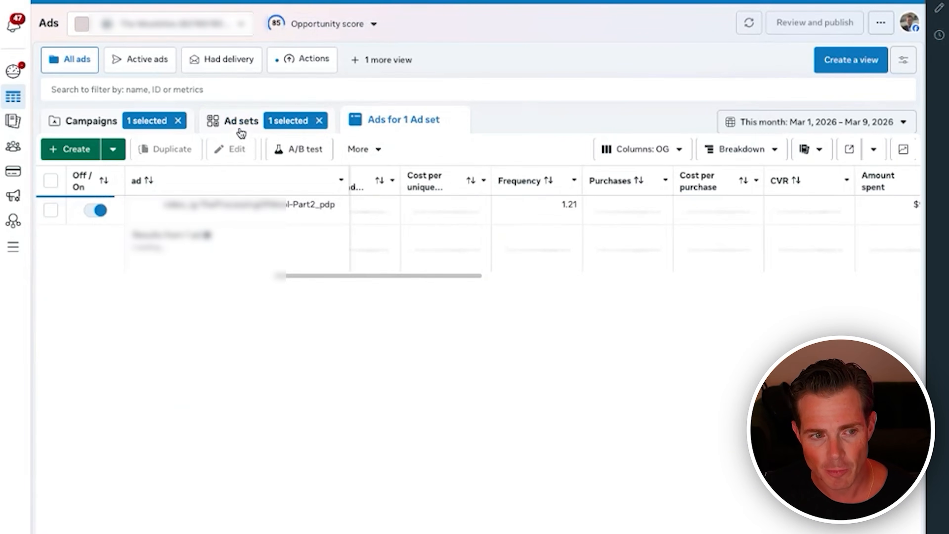
left_click(240, 128)
left_click(321, 119)
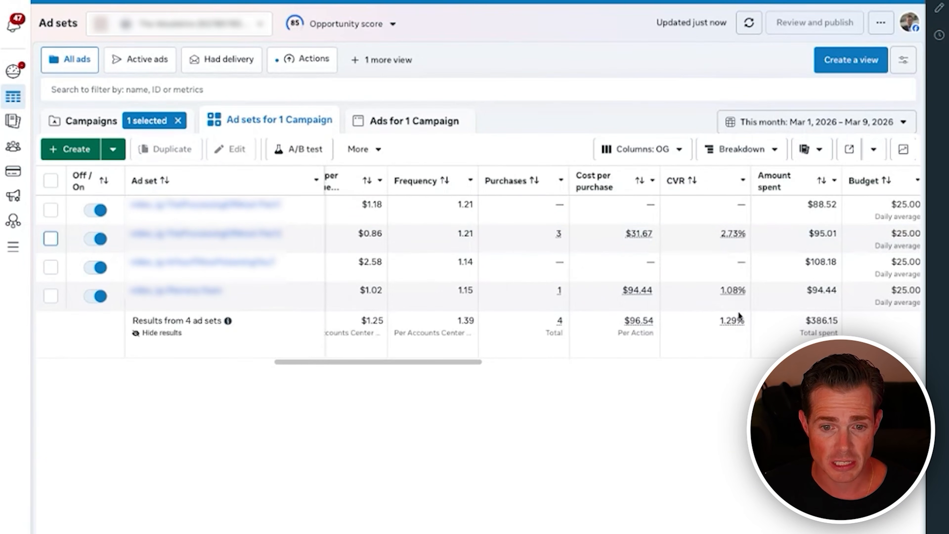
Step: Compare the ad sets' amount spent, CPM, purchase ROAS, purchase conversion value and adds to cart
scroll(736, 310, "right", 3)
scroll(753, 295, "right", 3)
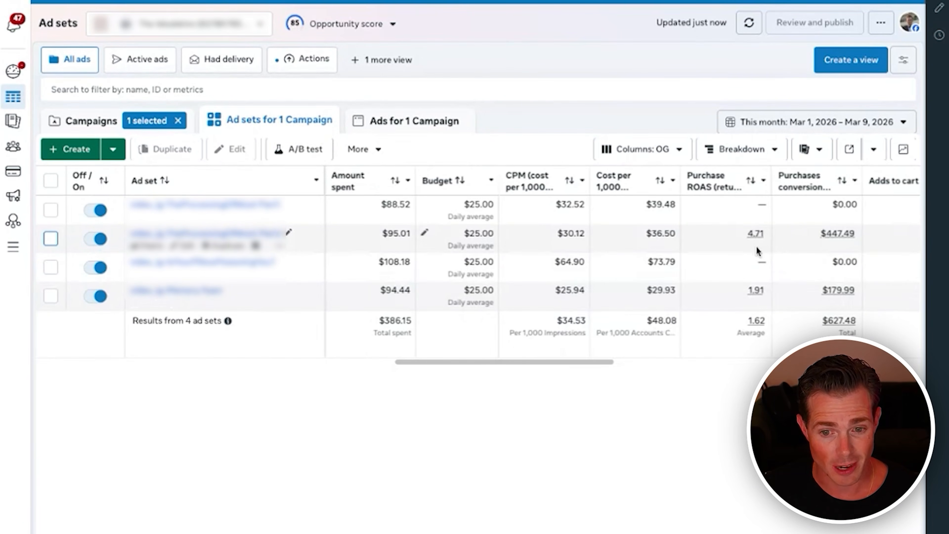
scroll(752, 251, "left", 3)
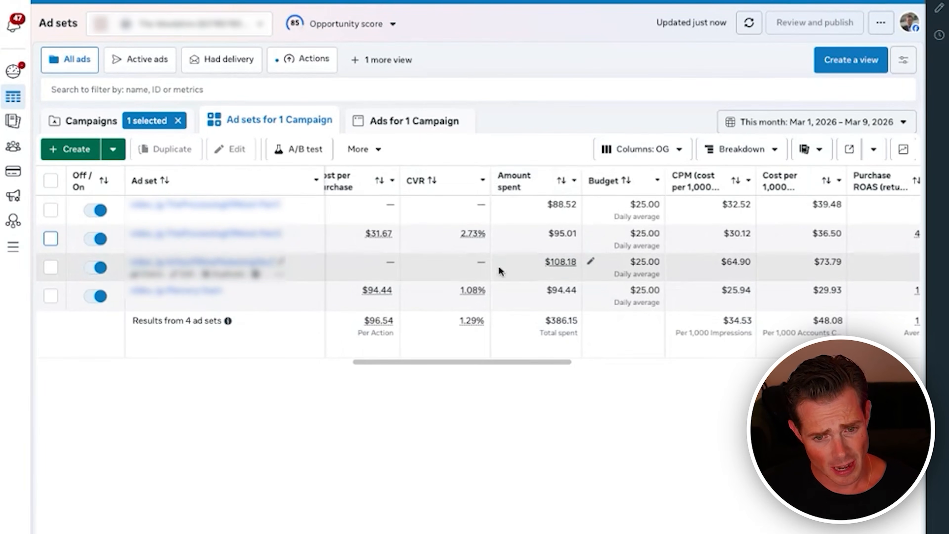
scroll(496, 253, "right", 2)
scroll(498, 276, "left", 2)
scroll(501, 303, "right", 8)
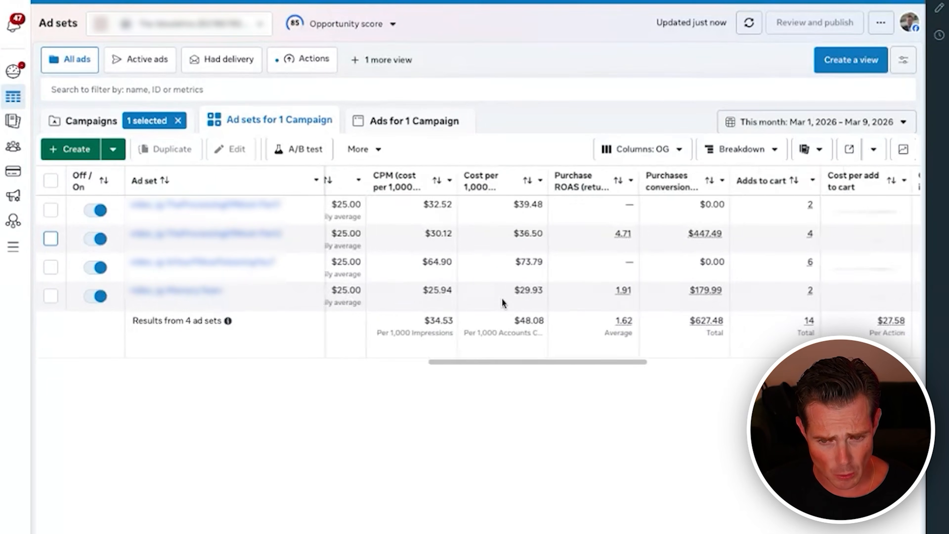
scroll(503, 302, "left", 3)
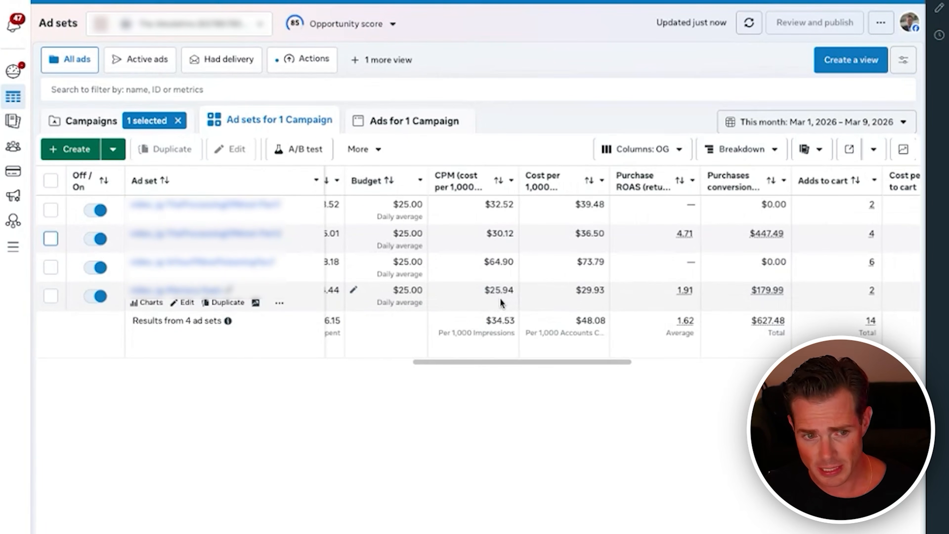
scroll(500, 297, "left", 3)
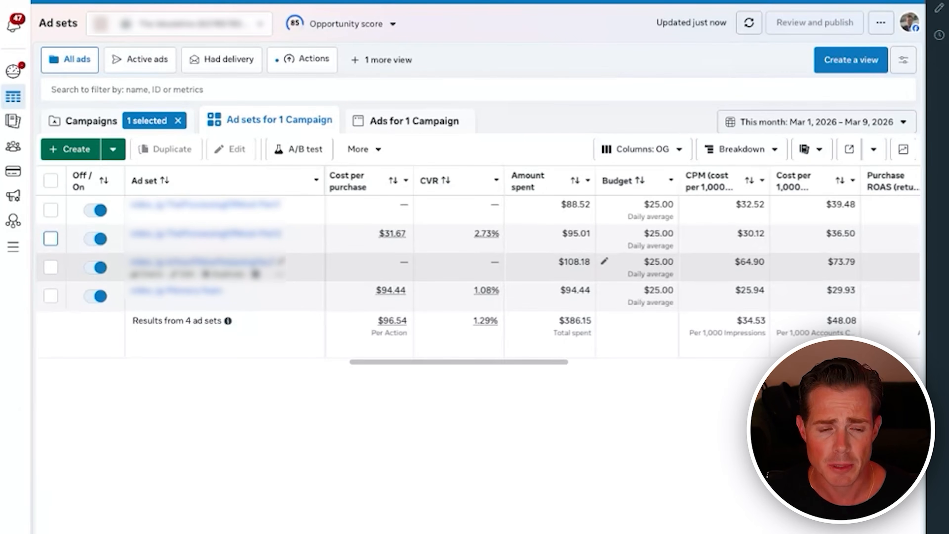
Step: Examine each ad set's purchases, cost per purchase and CVR against its spend, CPM and ROAS
scroll(622, 267, "left", 1)
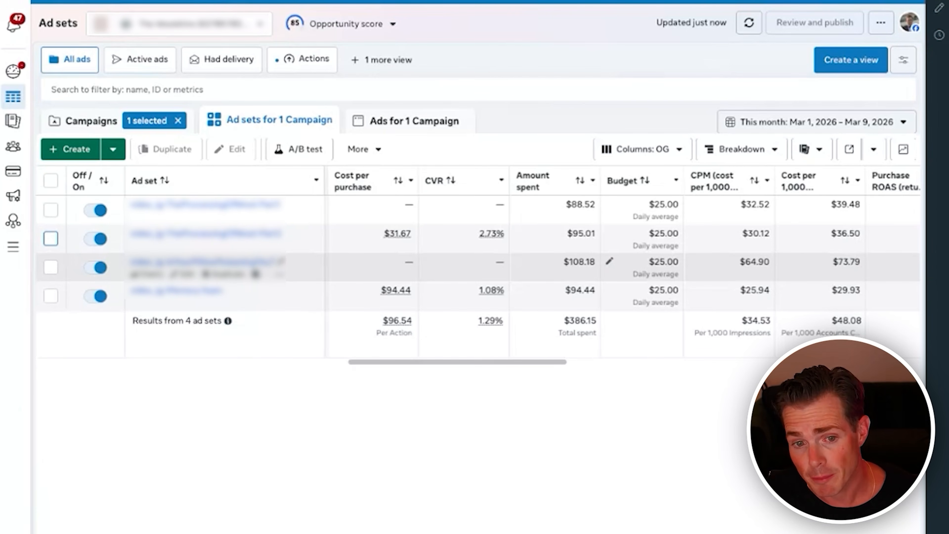
scroll(657, 301, "left", 1)
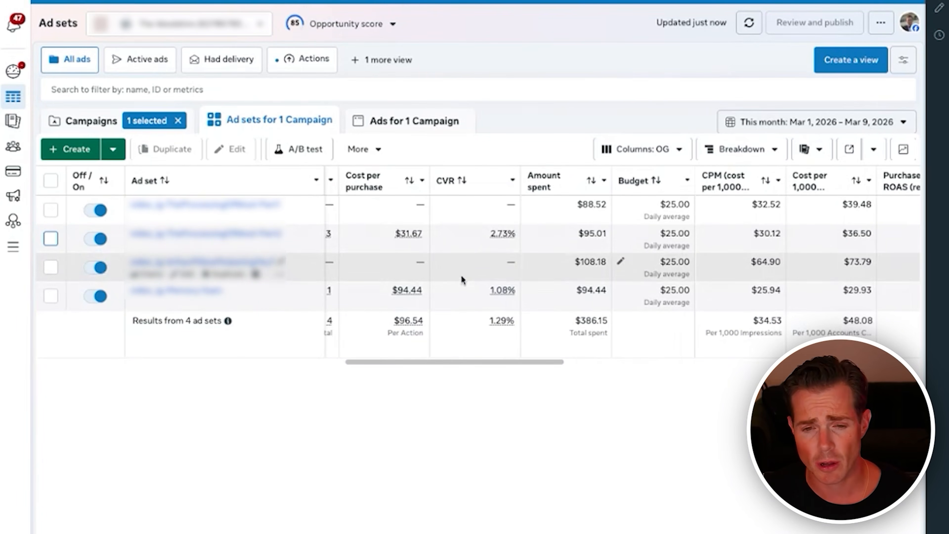
scroll(462, 278, "right", 3)
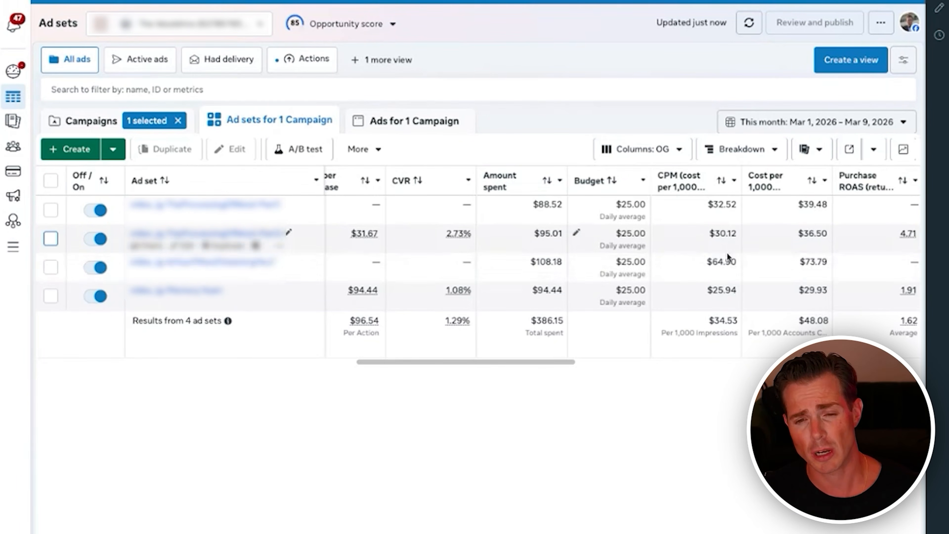
scroll(725, 251, "right", 5)
scroll(725, 251, "left", 4)
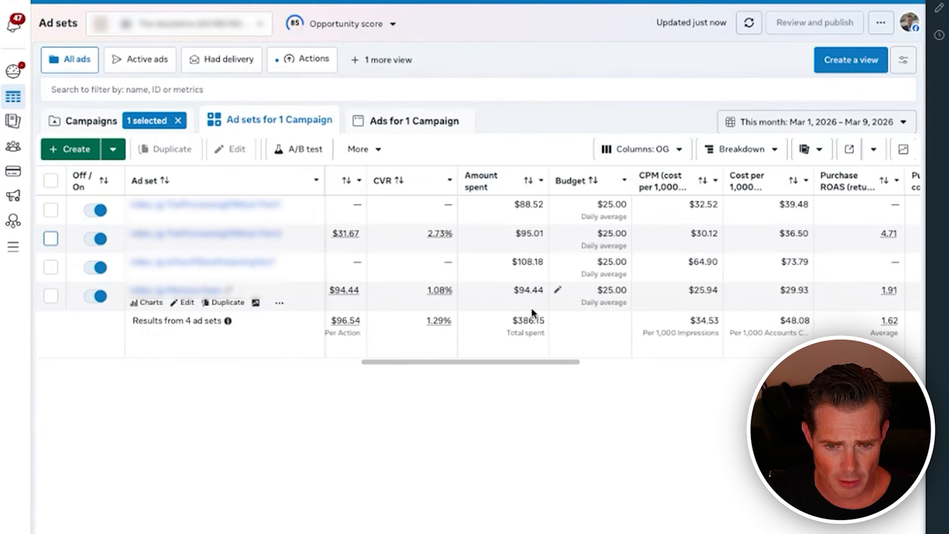
scroll(621, 313, "left", 3)
scroll(621, 310, "left", 2)
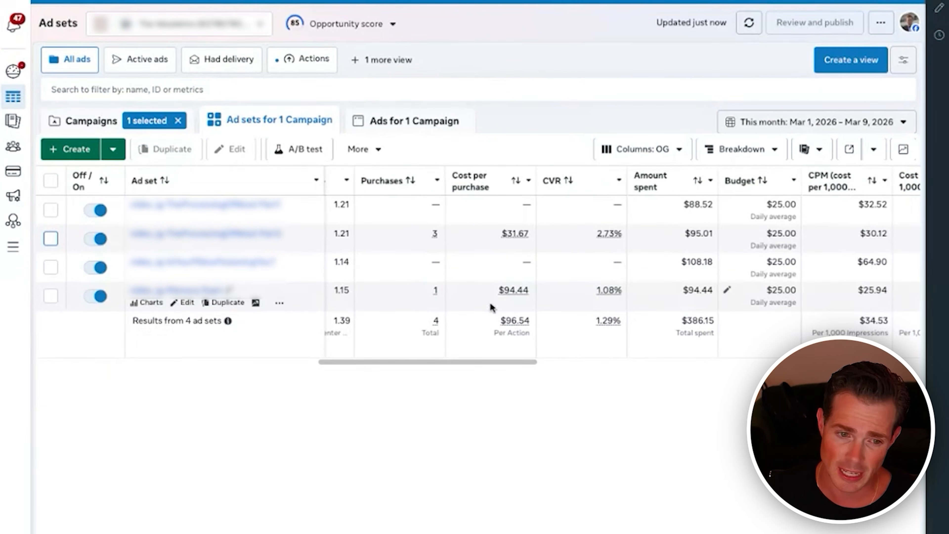
scroll(471, 309, "right", 4)
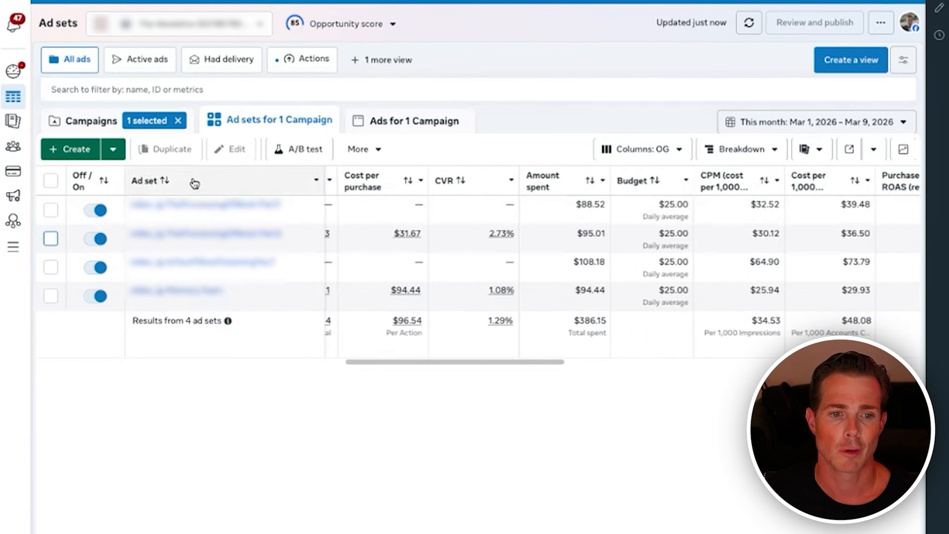
scroll(483, 268, "right", 2)
scroll(476, 268, "left", 3)
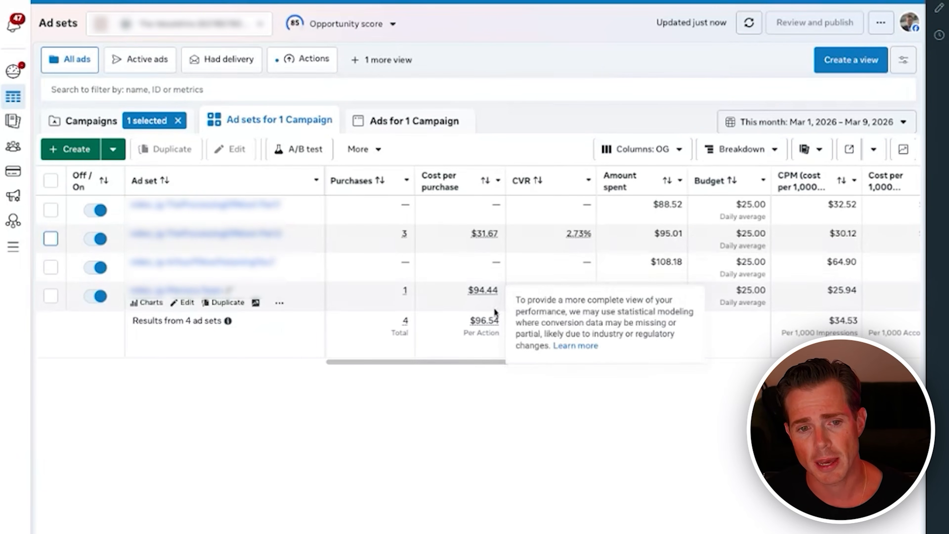
scroll(304, 234, "right", 2)
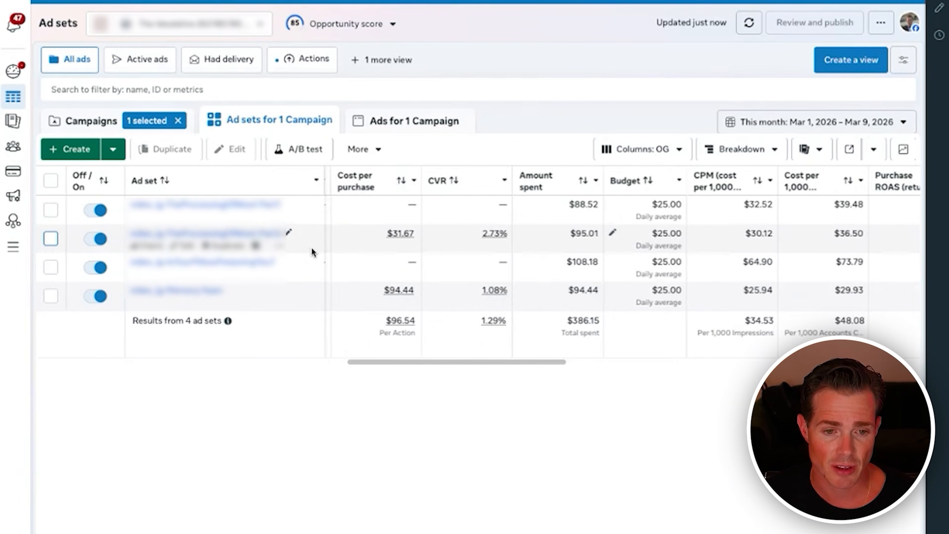
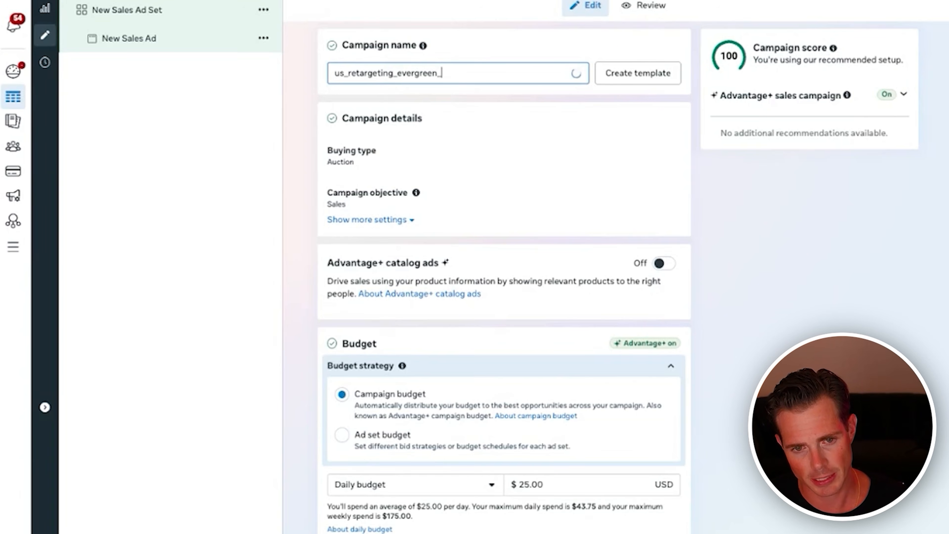
Step: Complete the new campaign's name as us_retargeting_evergreen_highestvolume and set its daily budget to $10
type("highestvolume")
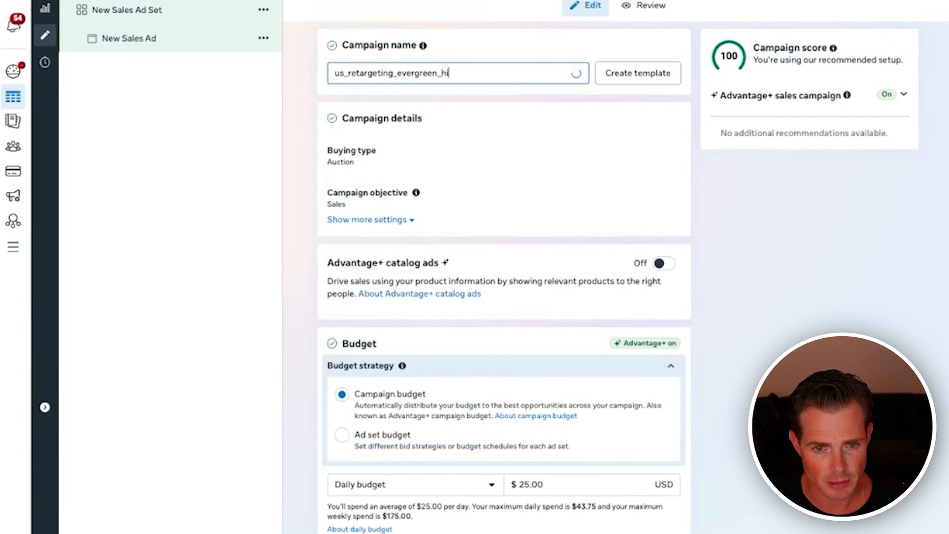
left_click(750, 358)
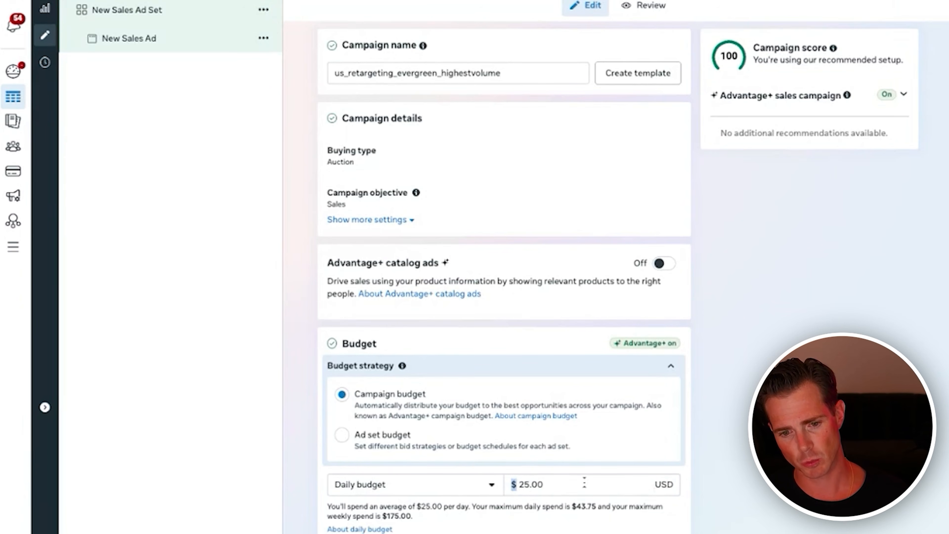
left_click(577, 483)
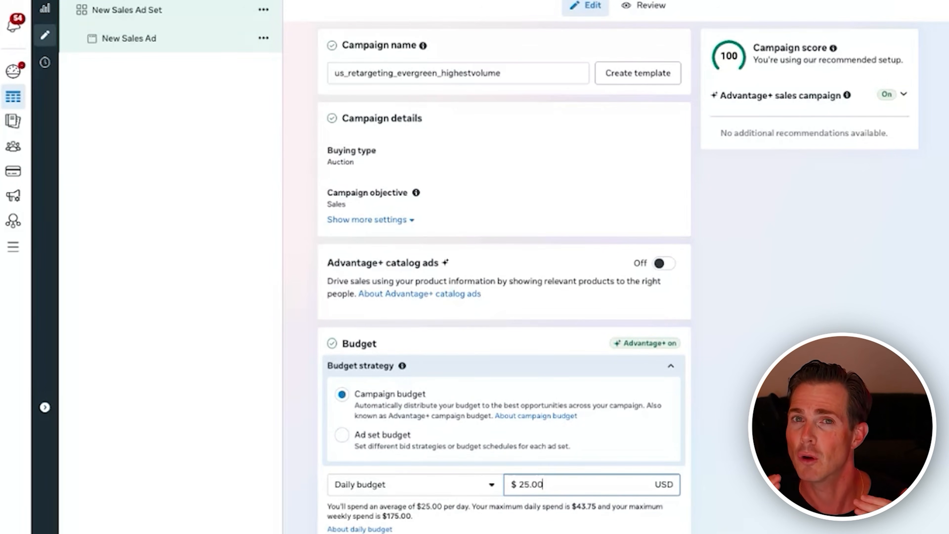
left_click(545, 62)
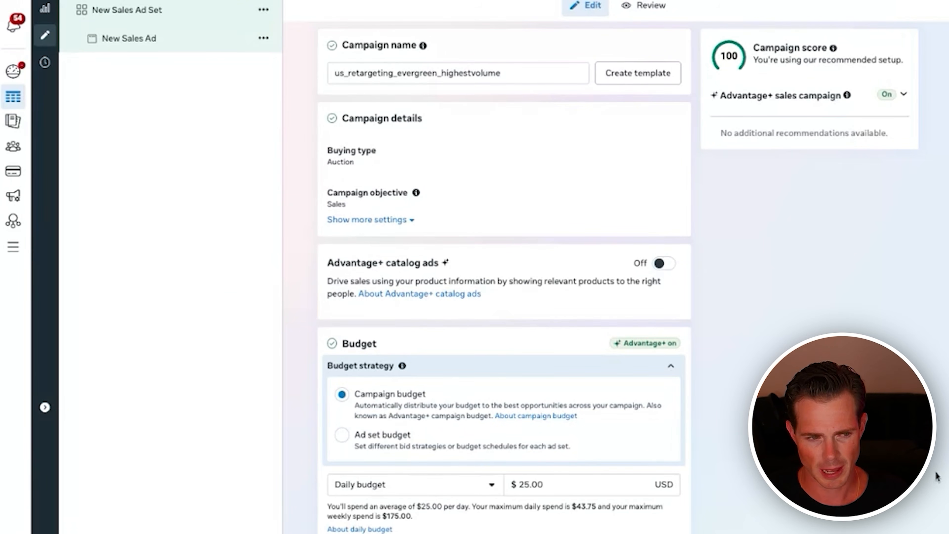
double_click(534, 485)
type("10")
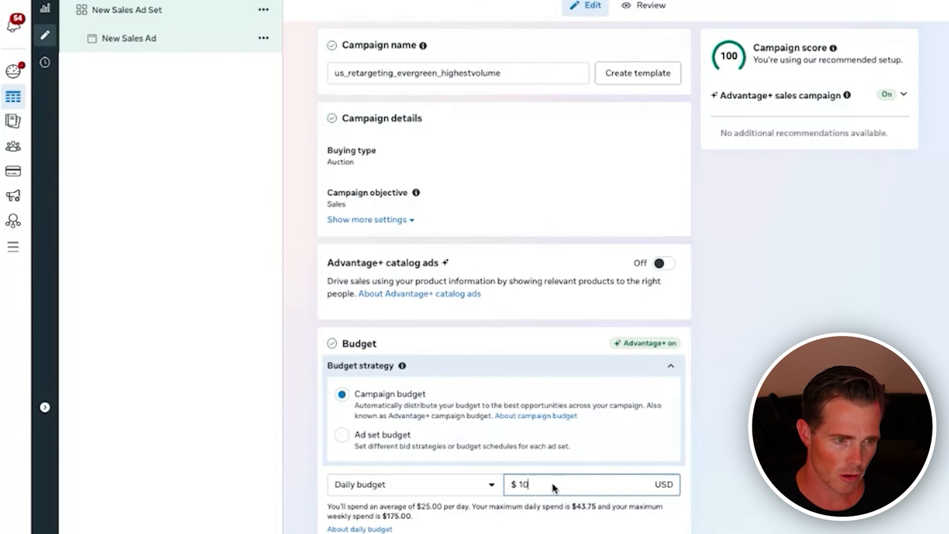
key("Return")
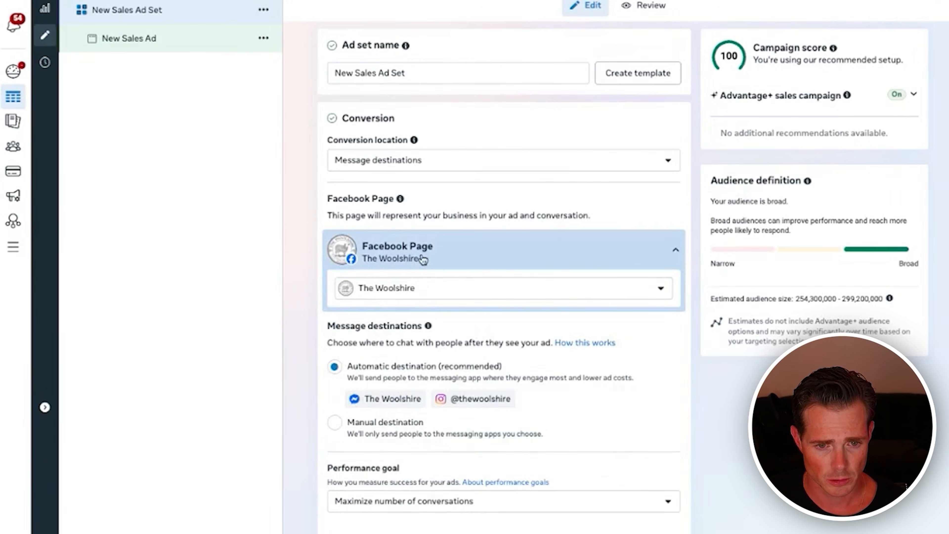
Step: Set the conversion location of New Sales Ad Set to Website
left_click(430, 160)
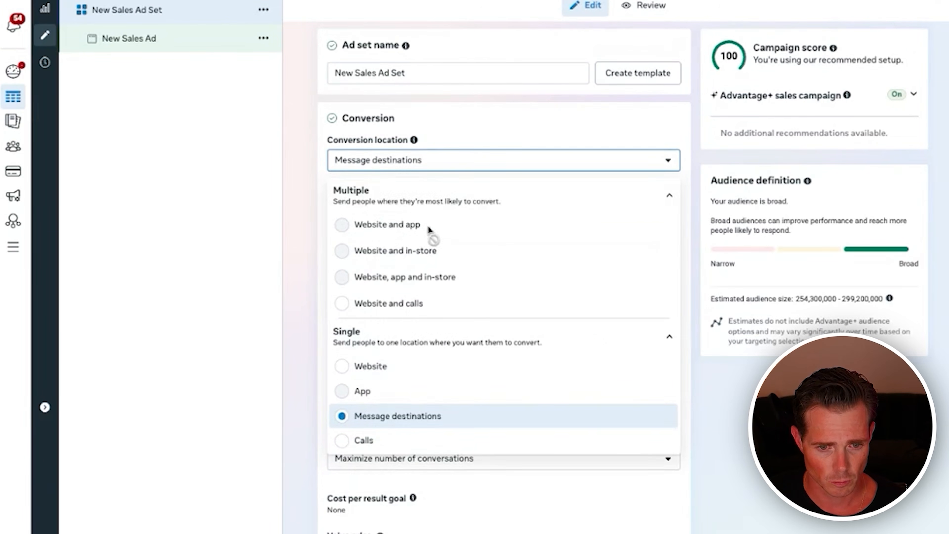
left_click(367, 359)
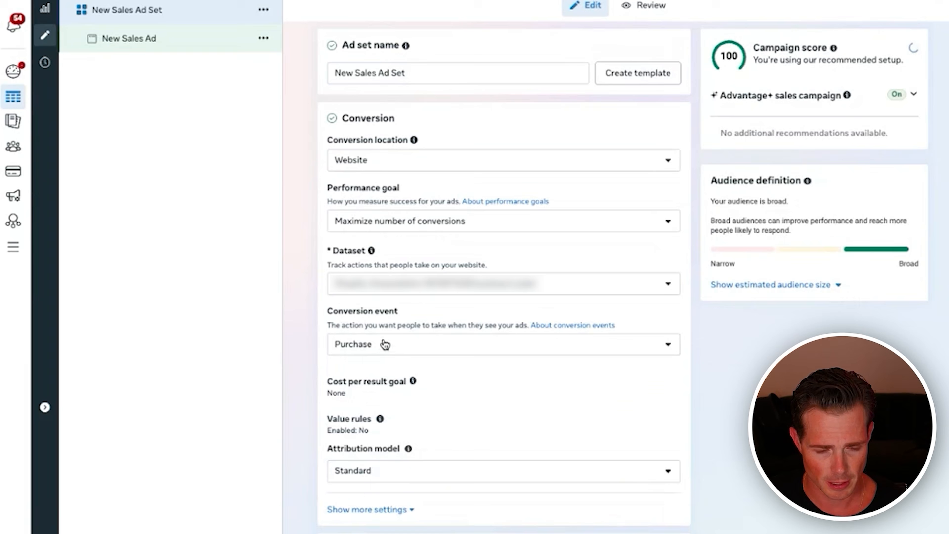
Step: Rename the ad set as alltypes_bof and leave its editor without publishing the draft
triple_click(441, 73)
type("bof_")
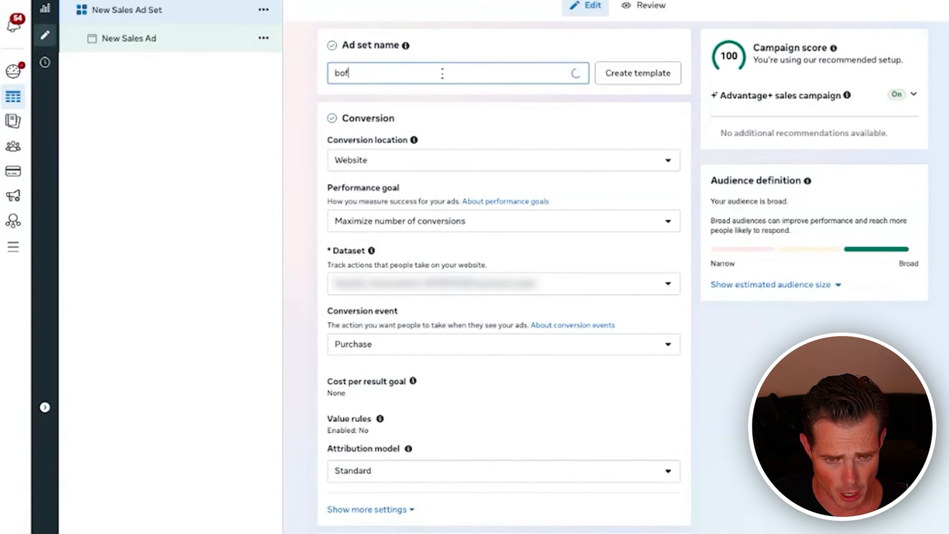
key("BackSpace")
key("BackSpace")
key("BackSpace")
key("BackSpace")
type("alltypes_bof")
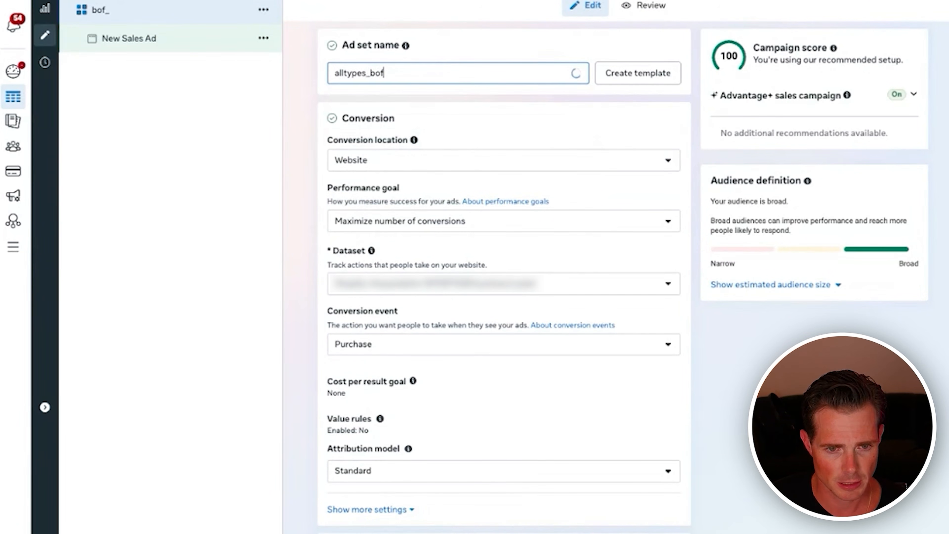
left_click(277, 107)
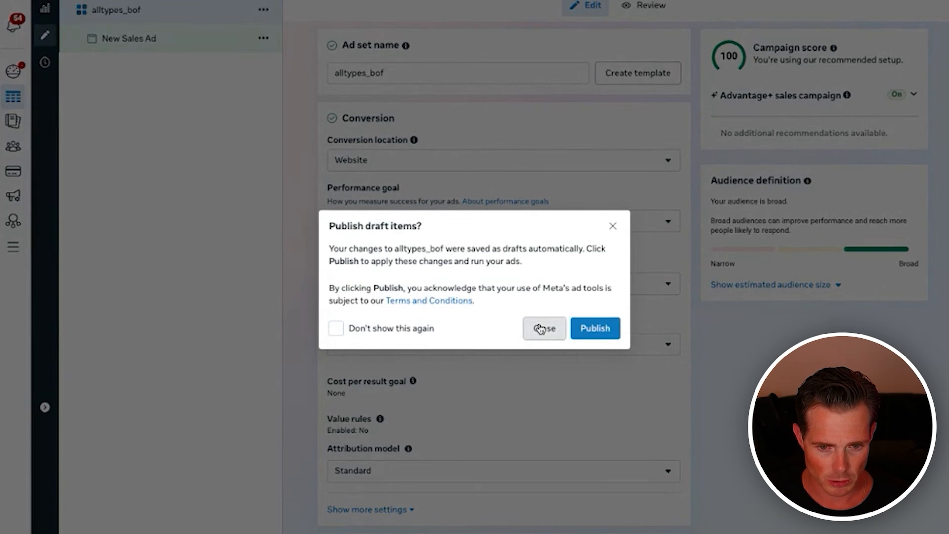
left_click(543, 327)
Step: Create a website custom audience of people who added to cart, with a retention of 180 days
mouse_move(15, 150)
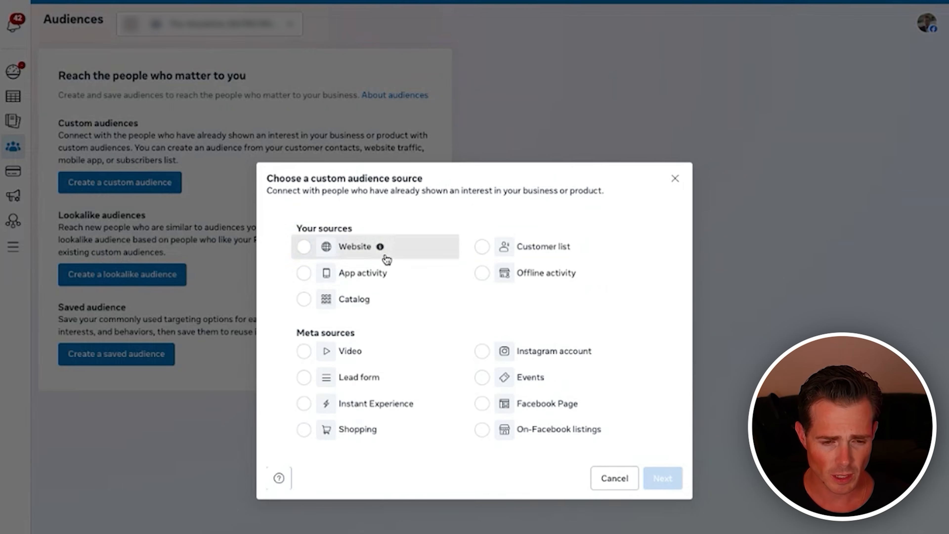
left_click(385, 258)
left_click(668, 485)
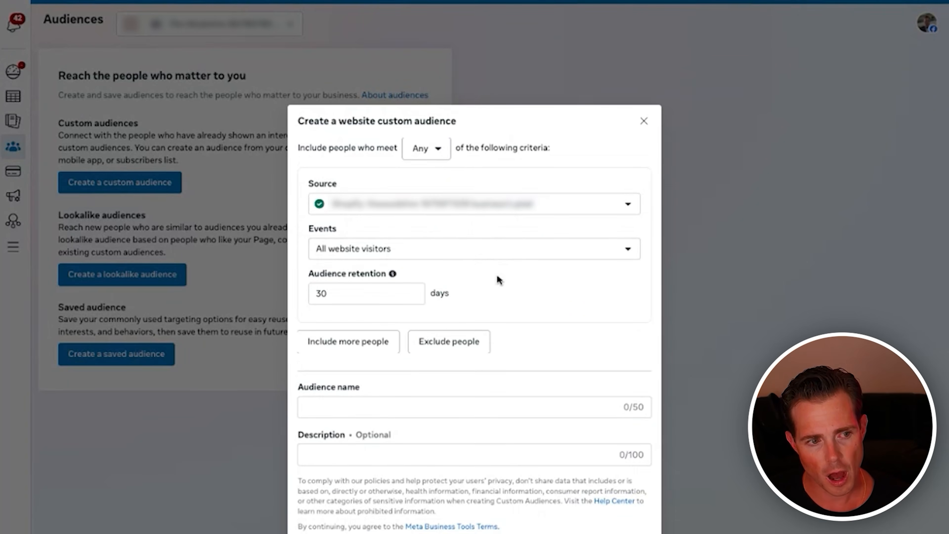
left_click(470, 248)
type("add")
left_click(434, 326)
double_click(361, 288)
type("180")
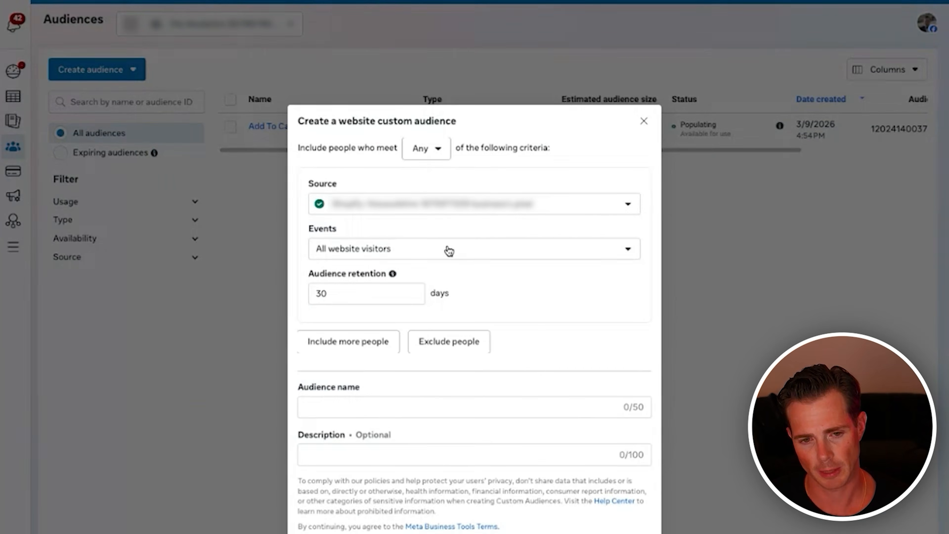
Step: Create a website custom audience named Initiate Checkout - 180 Days using the InitiateCheckout event and 180-day retention
left_click(444, 255)
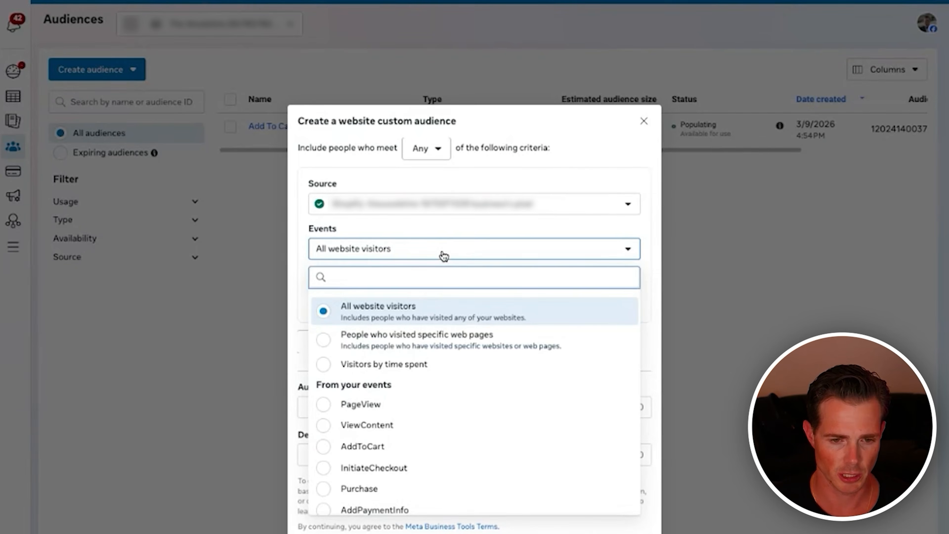
type("ini")
left_click(371, 321)
double_click(345, 288)
type("180")
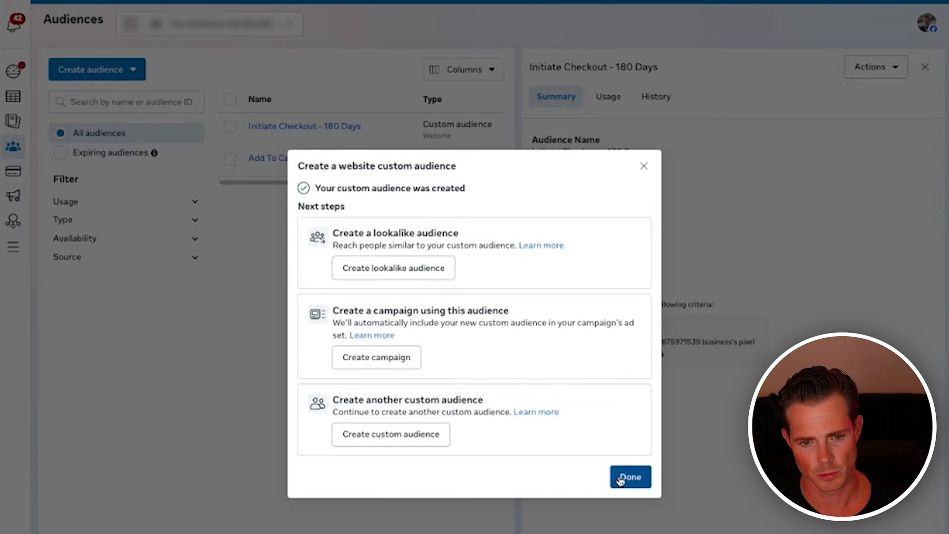
left_click(623, 476)
Step: Start another custom audience with Website as its source
left_click(123, 69)
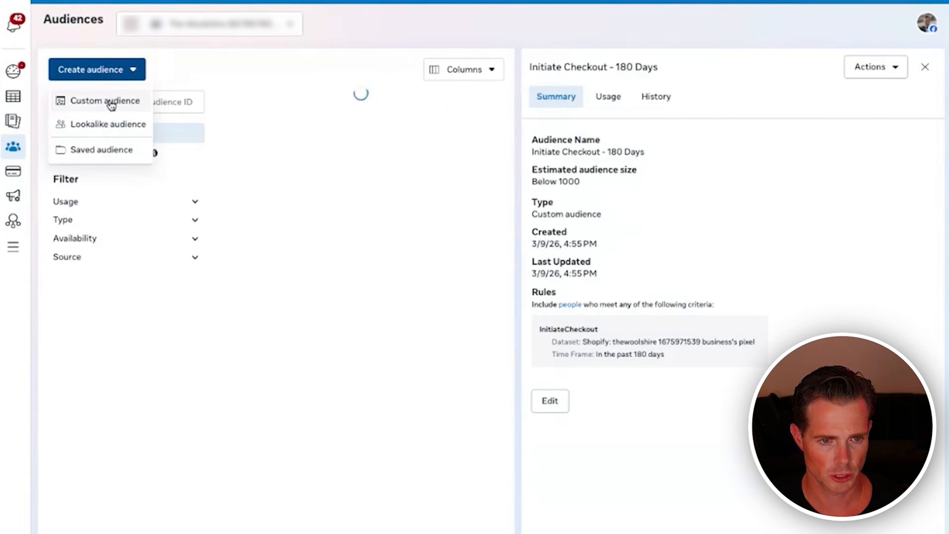
left_click(112, 106)
left_click(397, 246)
left_click(662, 478)
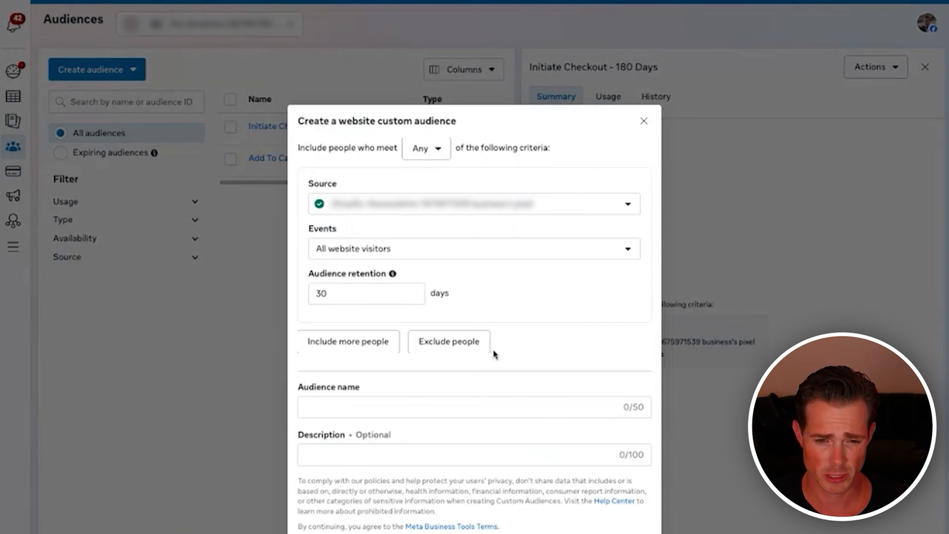
left_click(409, 256)
type("Sear")
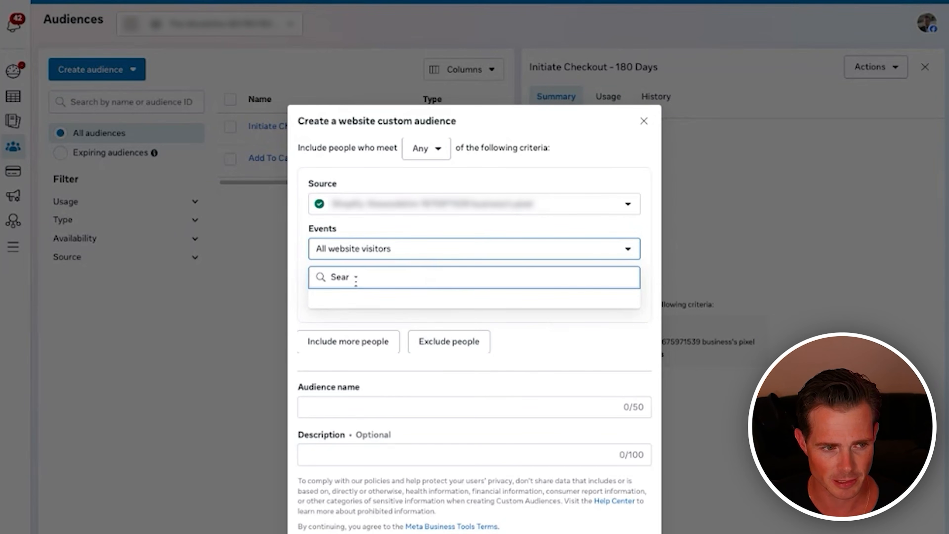
key("Escape")
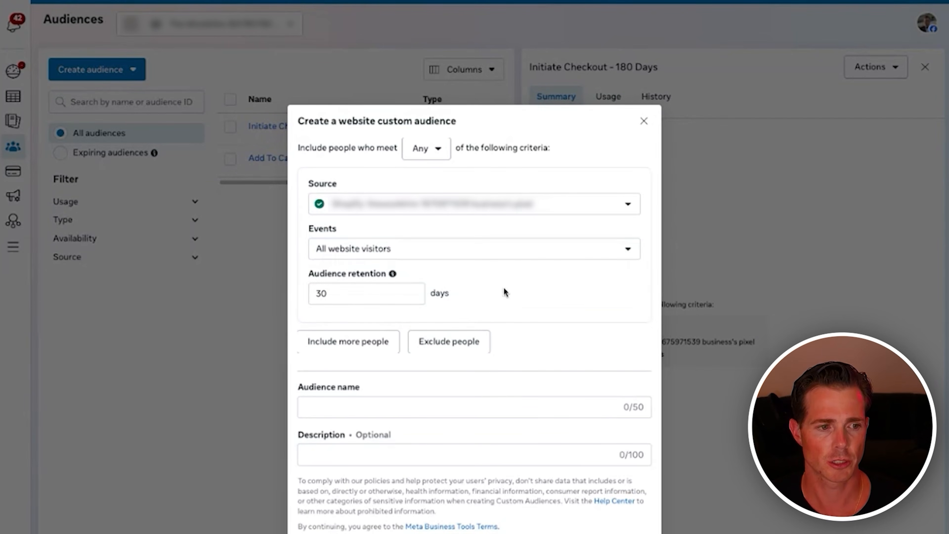
Step: Set the website custom audience's event to ViewContent
left_click(367, 255)
type("view content")
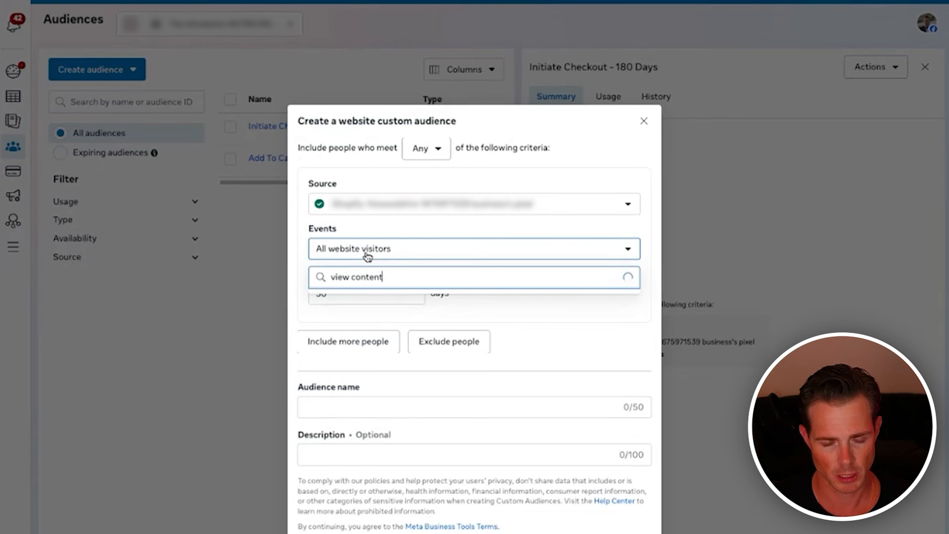
key("BackSpace")
key("BackSpace")
key("BackSpace")
key("BackSpace")
key("BackSpace")
key("BackSpace")
key("BackSpace")
key("BackSpace")
key("BackSpace")
key("BackSpace")
key("BackSpace")
key("BackSpace")
left_click(418, 426)
Step: Set the audience retention to 7 days, name the audience View Content - 7 Days and create it
left_click(371, 283)
double_click(370, 284)
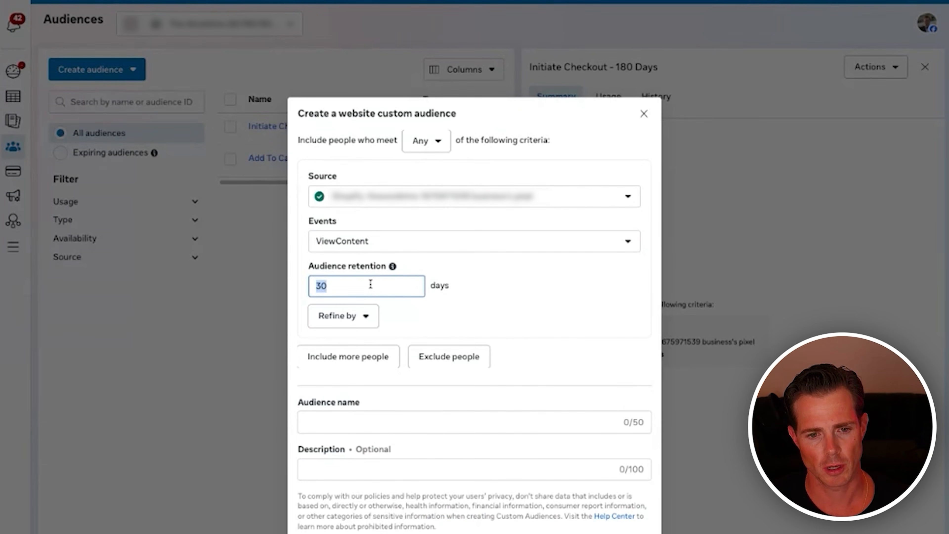
type("7")
left_click(487, 418)
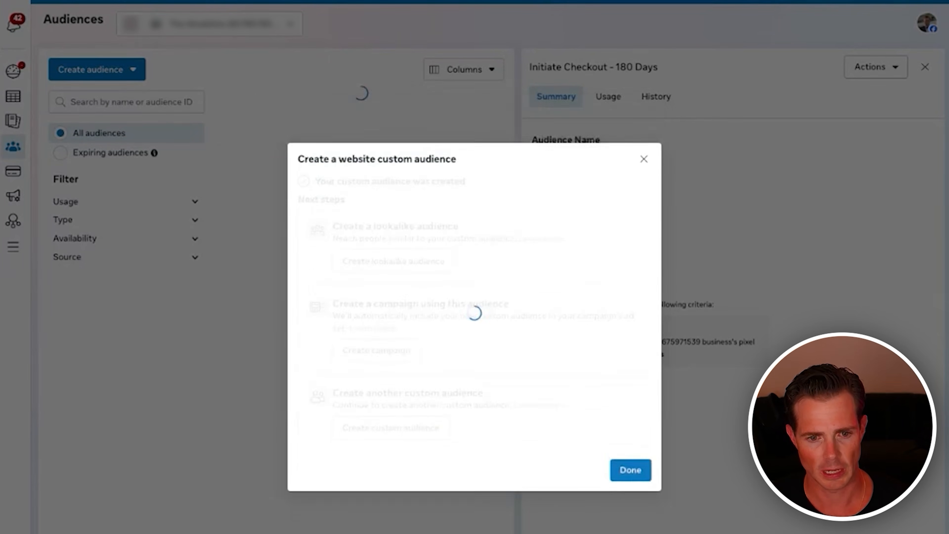
left_click(639, 484)
left_click(925, 66)
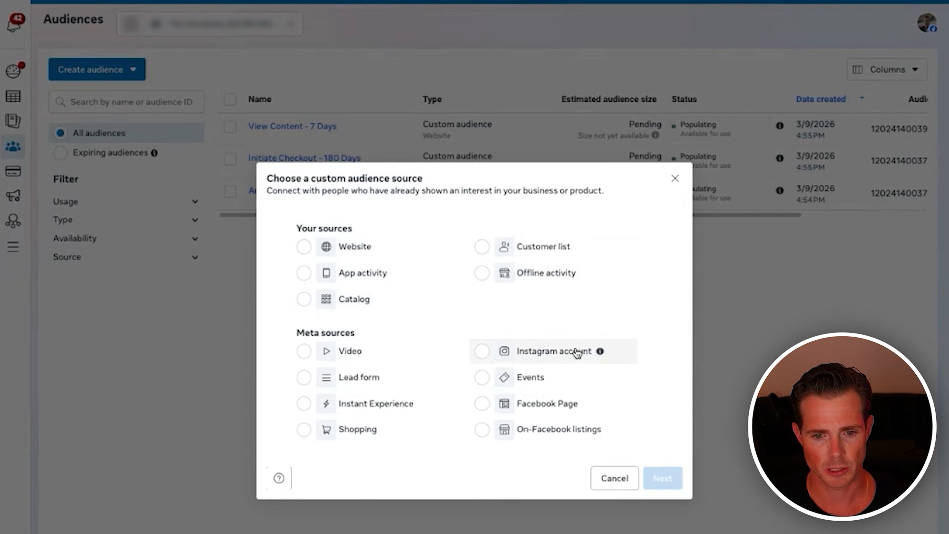
Step: Set up an Instagram custom audience of people who engaged with the brand's account, with 7-day retention
left_click(576, 352)
left_click(659, 478)
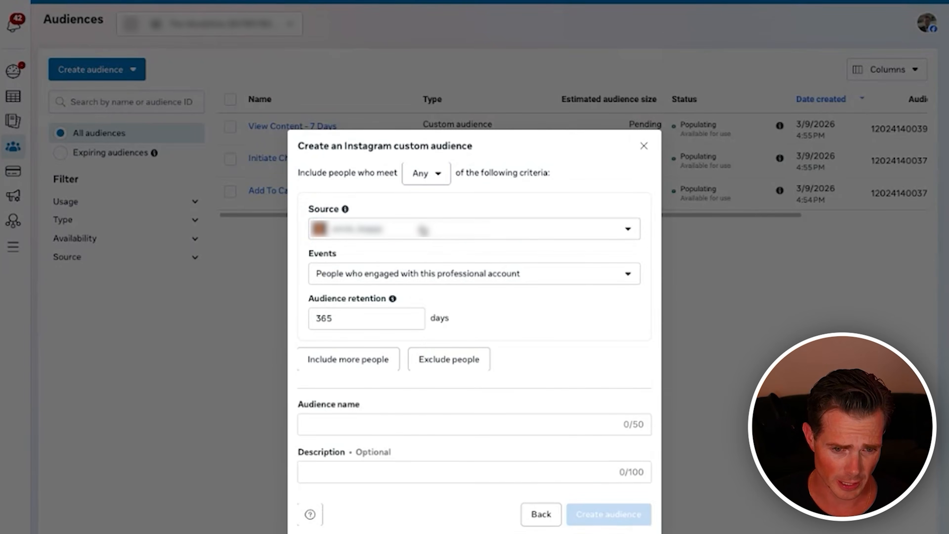
left_click(422, 229)
scroll(419, 303, "down", 10)
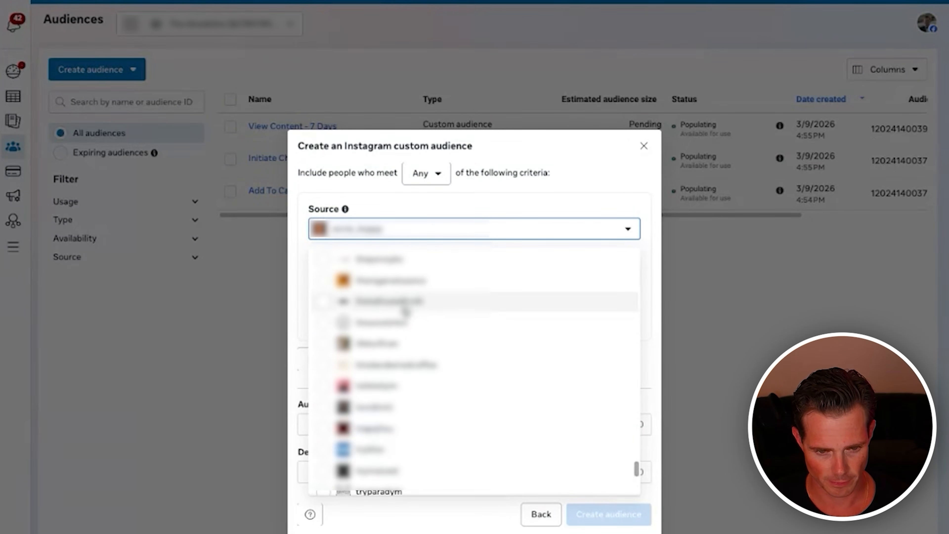
left_click(382, 318)
double_click(398, 321)
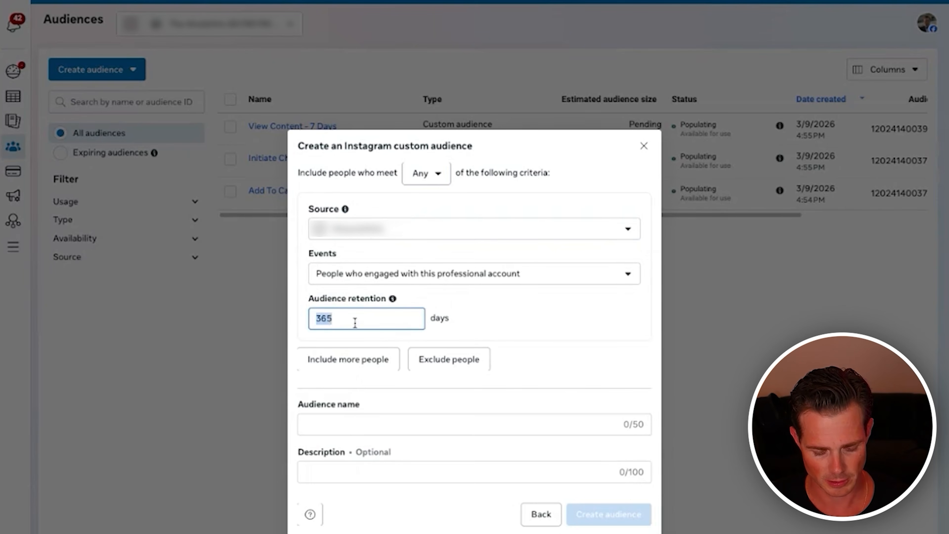
type("7")
Step: Name the Instagram audience IG - Engagers - 7 Days and create it
left_click(492, 424)
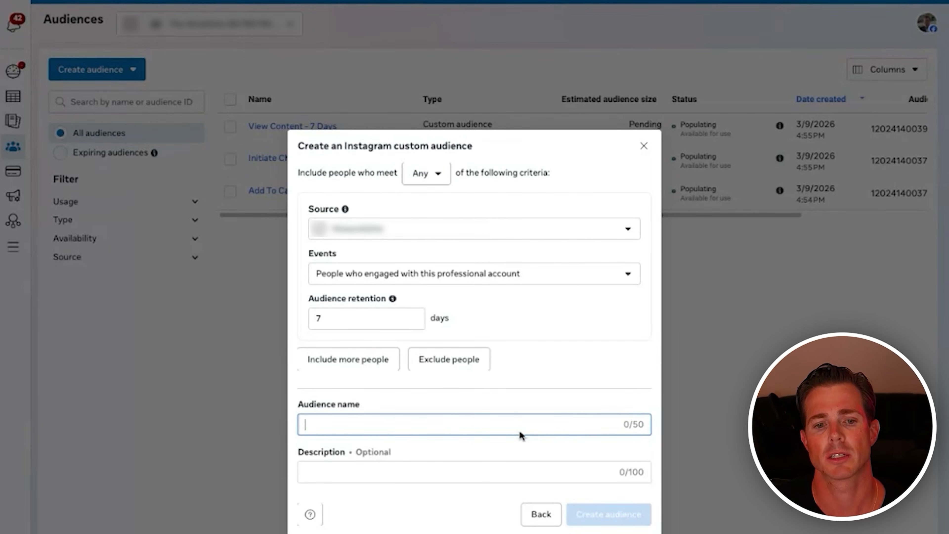
type("IG - Engagers -")
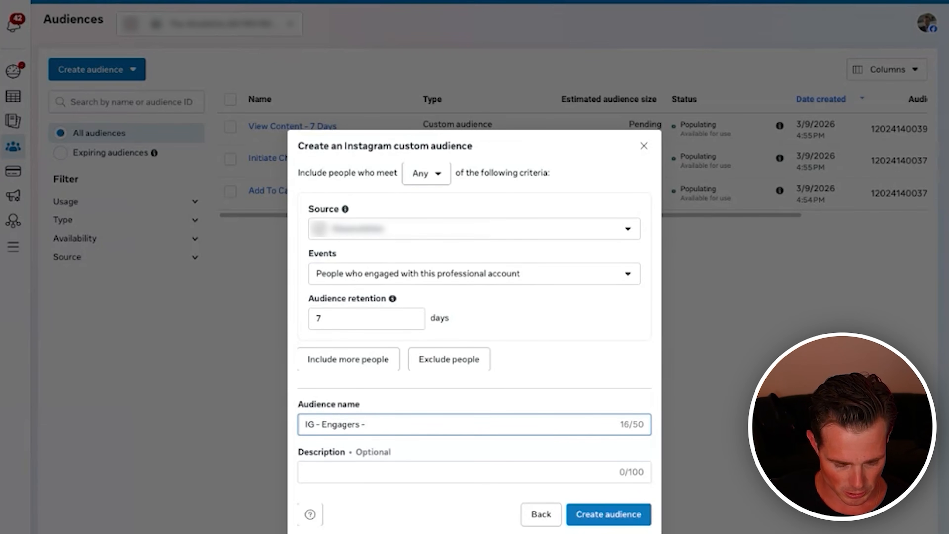
type(" 7 Days")
left_click(609, 514)
left_click(922, 68)
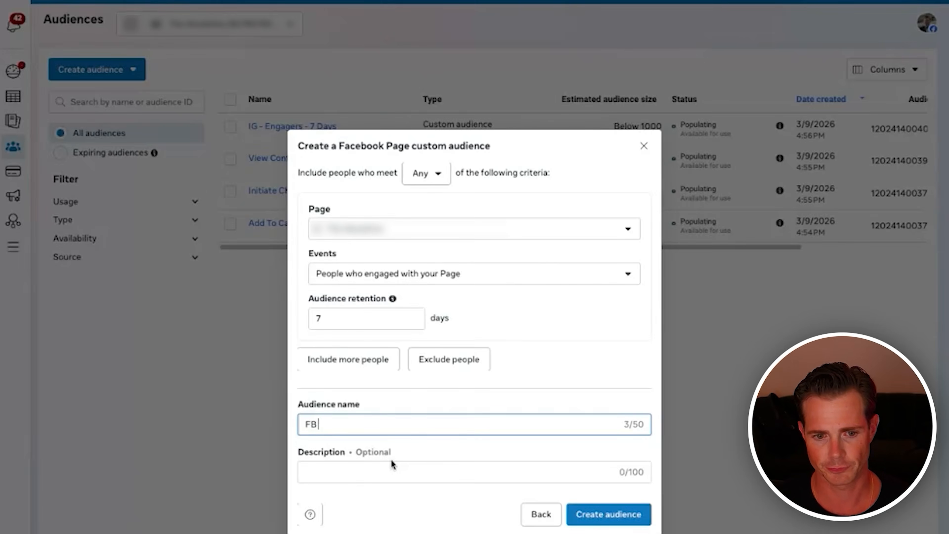
Step: Name the Facebook Page audience FB - Engagers - 7 Days and create it
type("Engag")
key("BackSpace")
key("BackSpace")
key("BackSpace")
key("BackSpace")
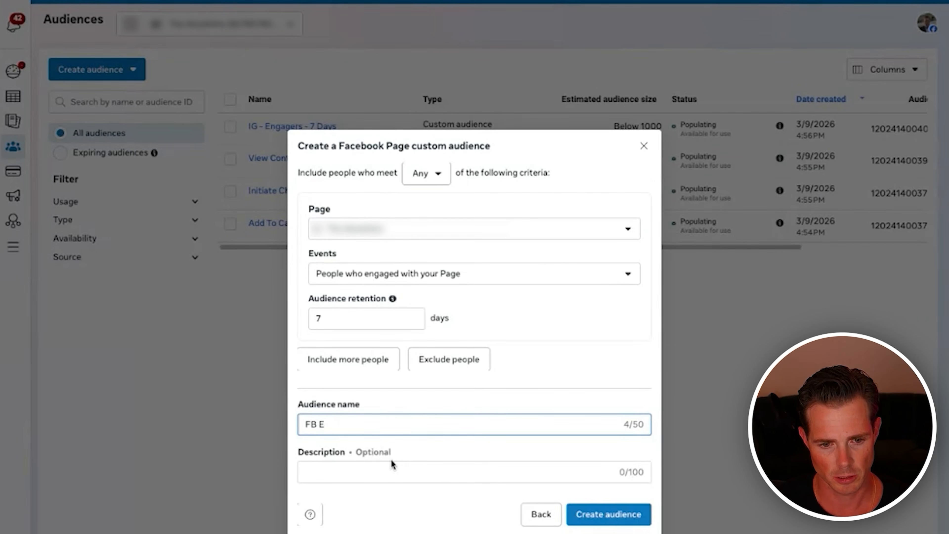
key("BackSpace")
type("-")
type("- Engagers - 7 Days")
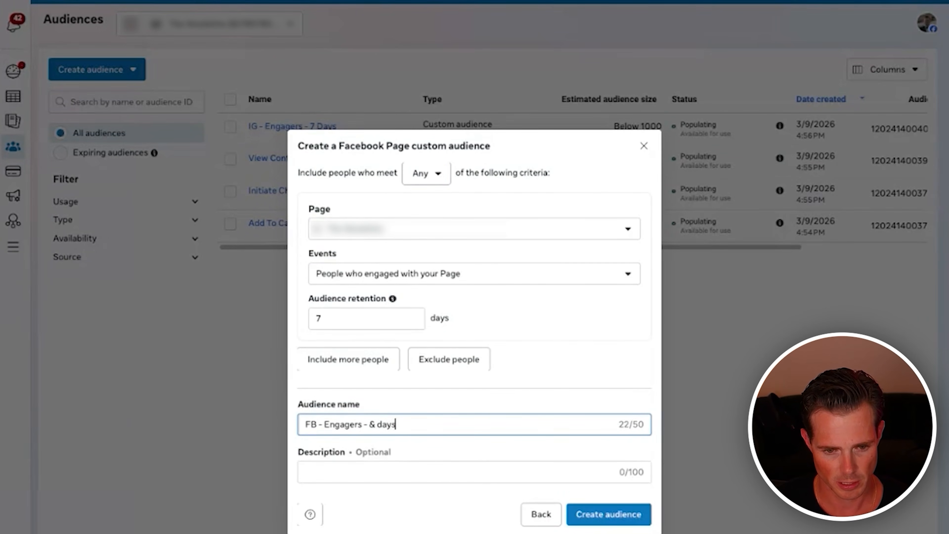
left_click(609, 514)
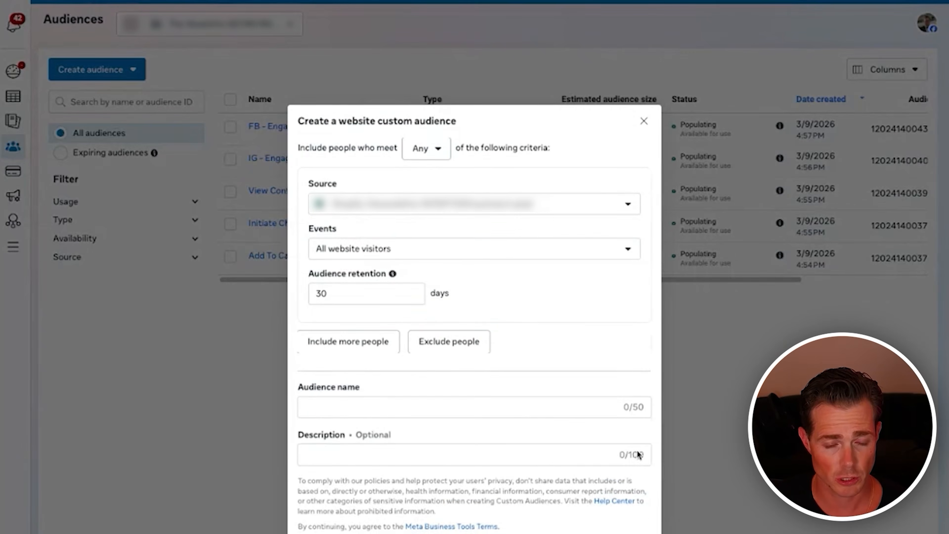
Step: Set the new website custom audience's event to Purchase and its retention to 180 days
left_click(385, 249)
type("Purchase")
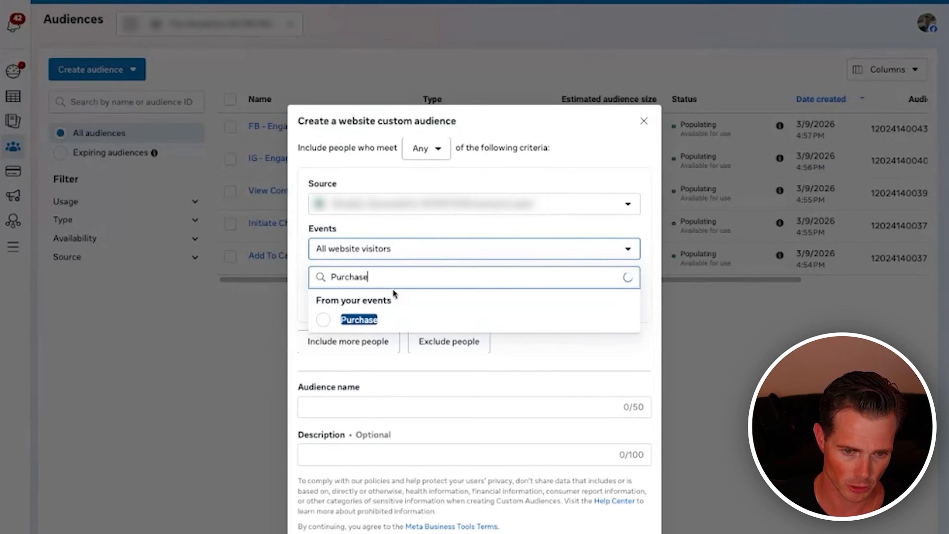
left_click(374, 319)
double_click(368, 290)
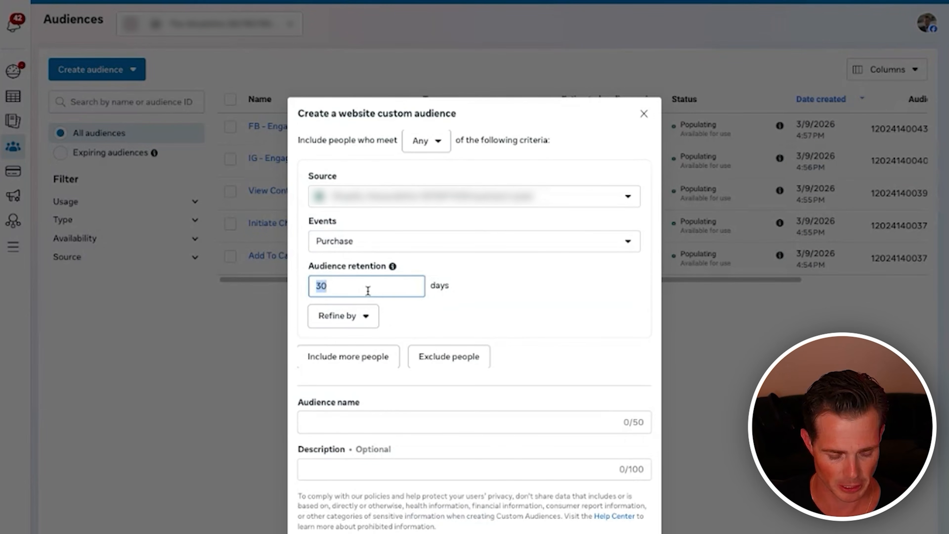
type("180")
Step: Name the purchaser audience Purchase - 180 Days and create it
key("Tab")
key("Tab")
key("Tab")
key("Tab")
type("P")
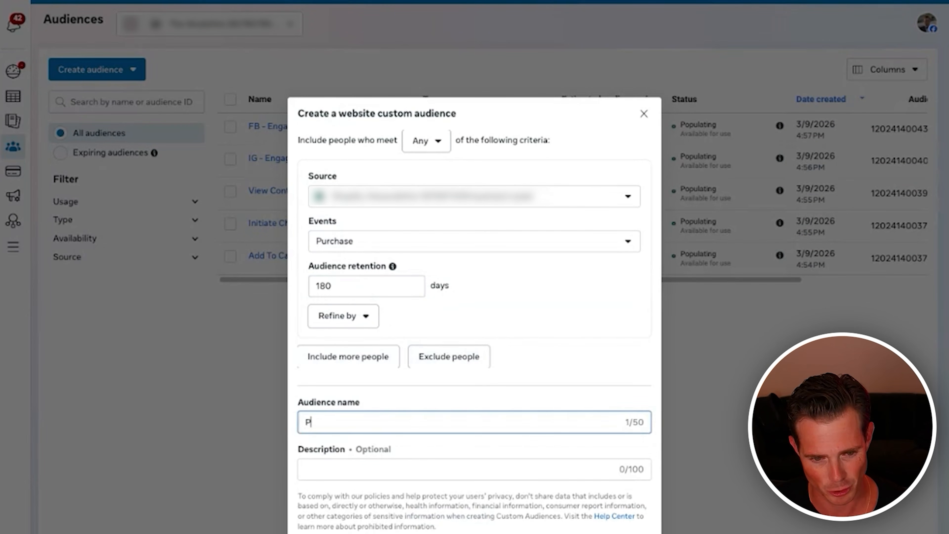
type("urchase - 180 Days")
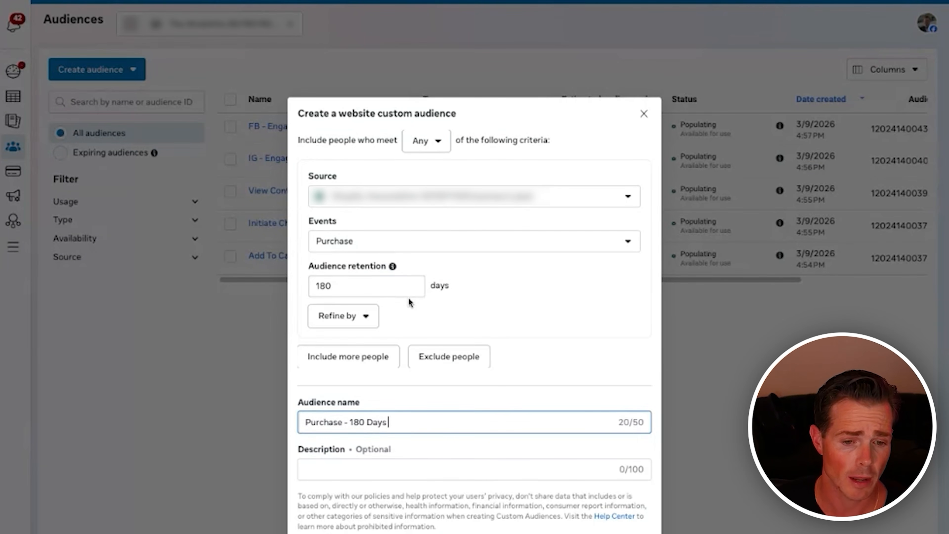
left_click(615, 532)
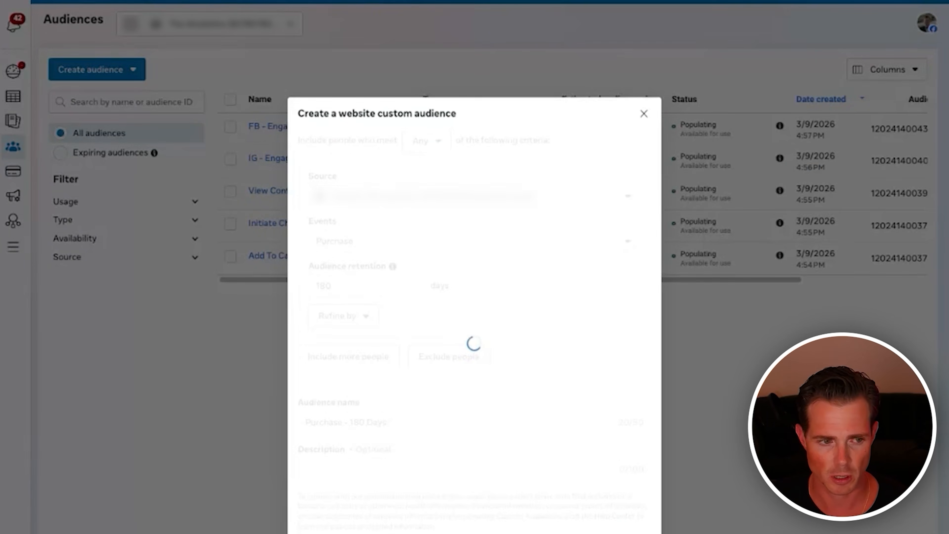
left_click(629, 477)
Step: Switch to Klaviyo and examine the All Customers segment's definition
left_click(675, 38)
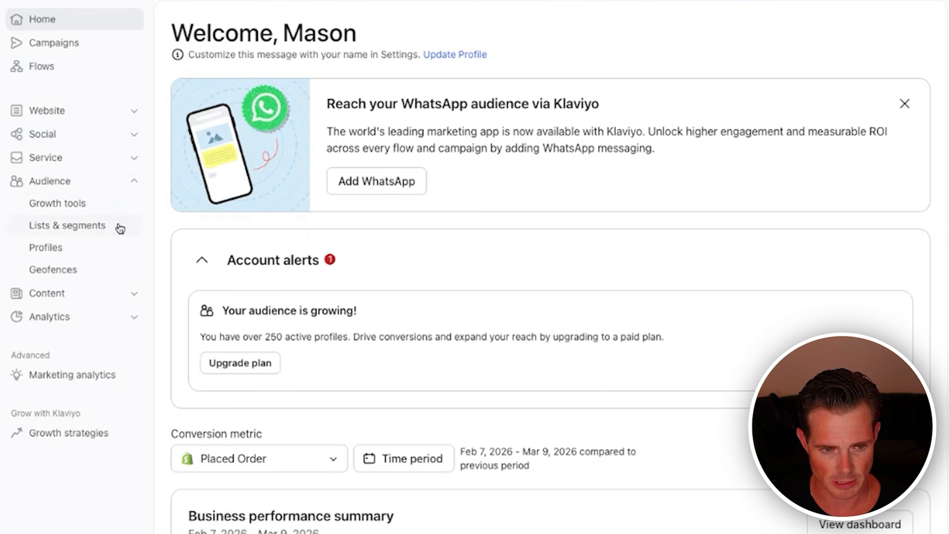
left_click(110, 230)
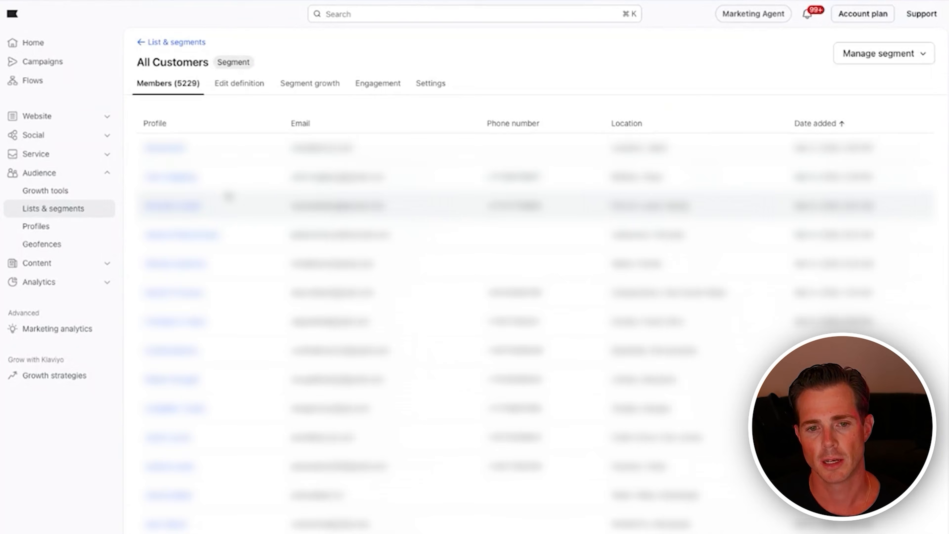
left_click(254, 84)
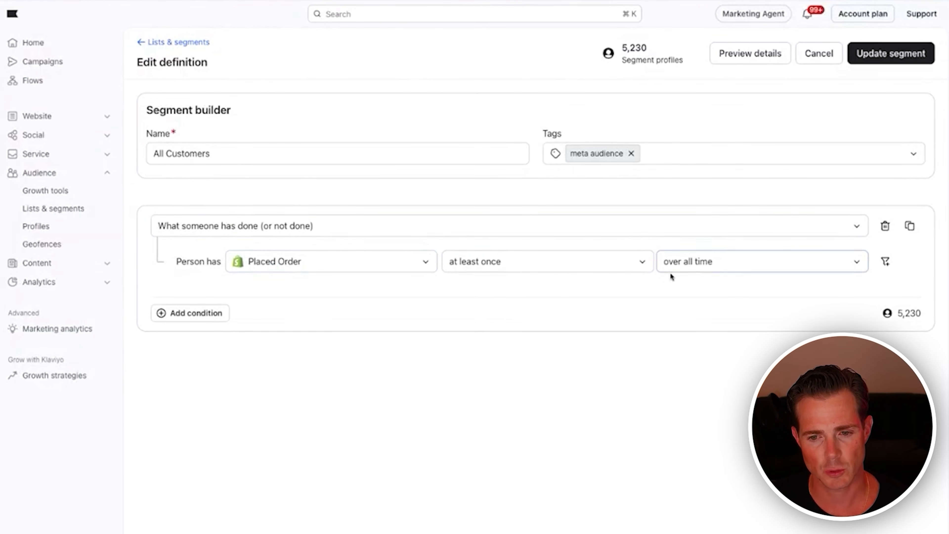
Step: Examine the definition of the Never Purchased segment
left_click(164, 41)
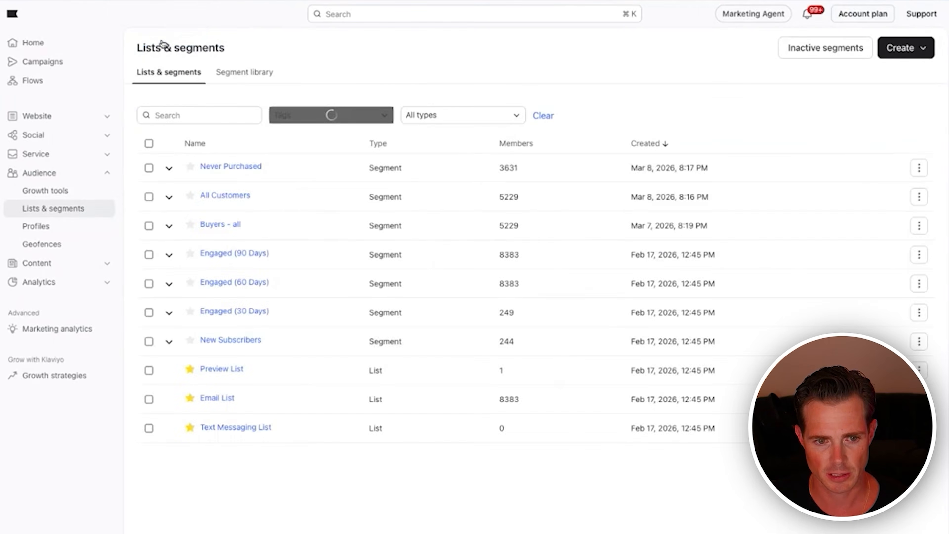
left_click(230, 167)
left_click(241, 84)
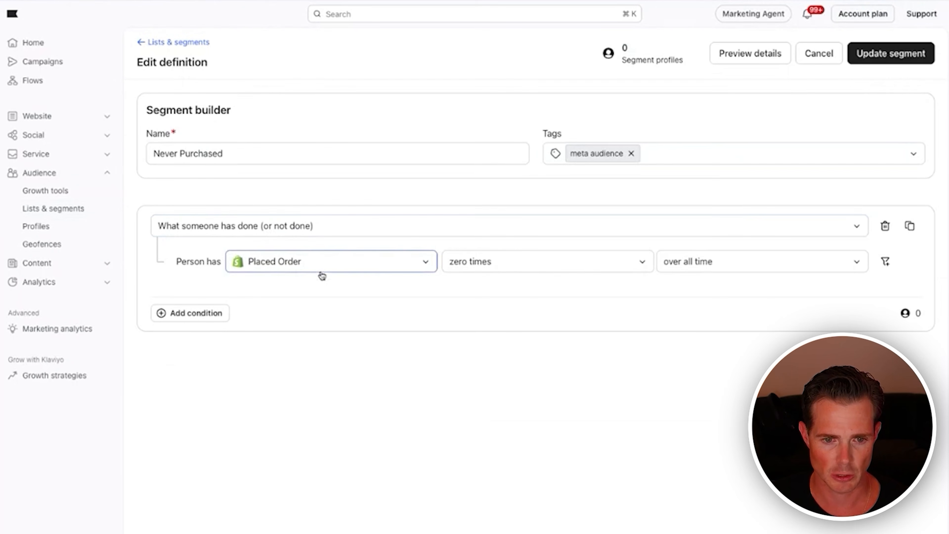
Step: Open the audience sync integration settings of the All Customers segment
left_click(207, 42)
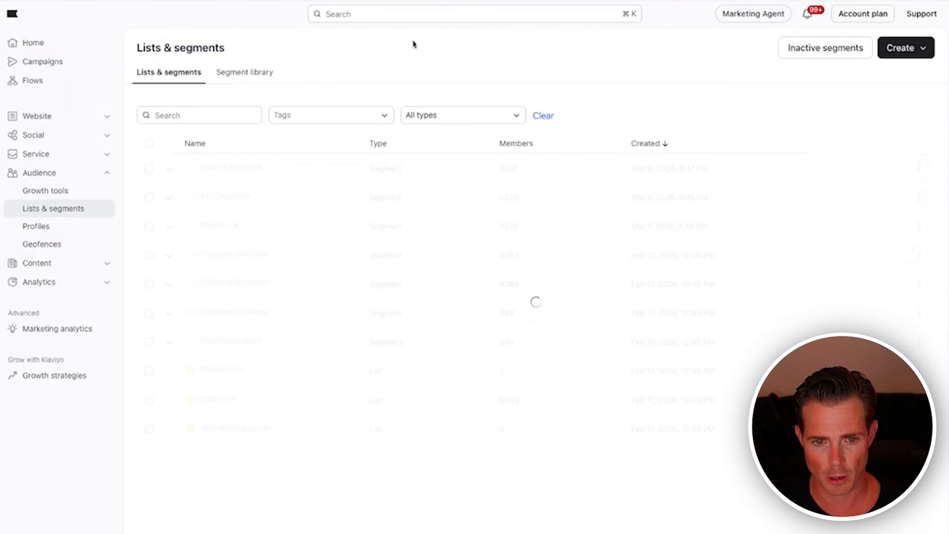
left_click(228, 196)
left_click(431, 83)
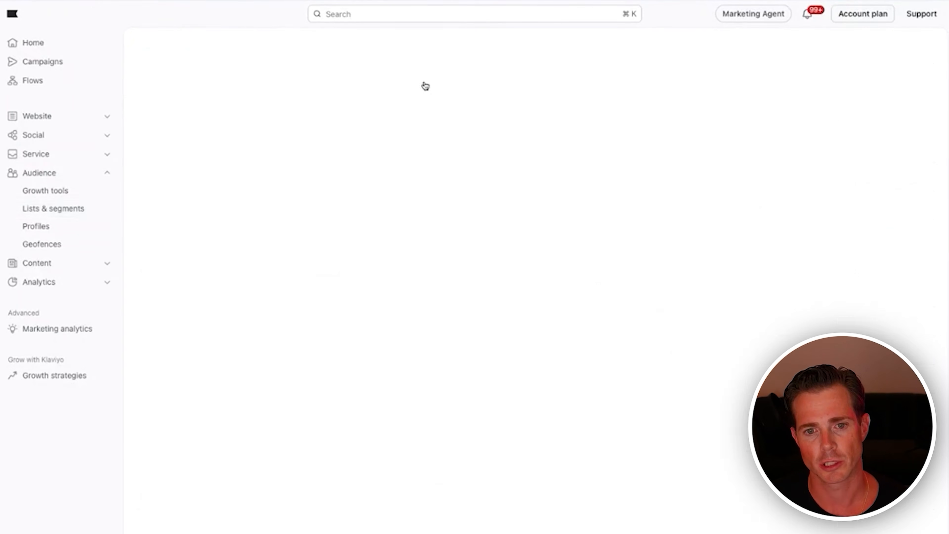
left_click(261, 148)
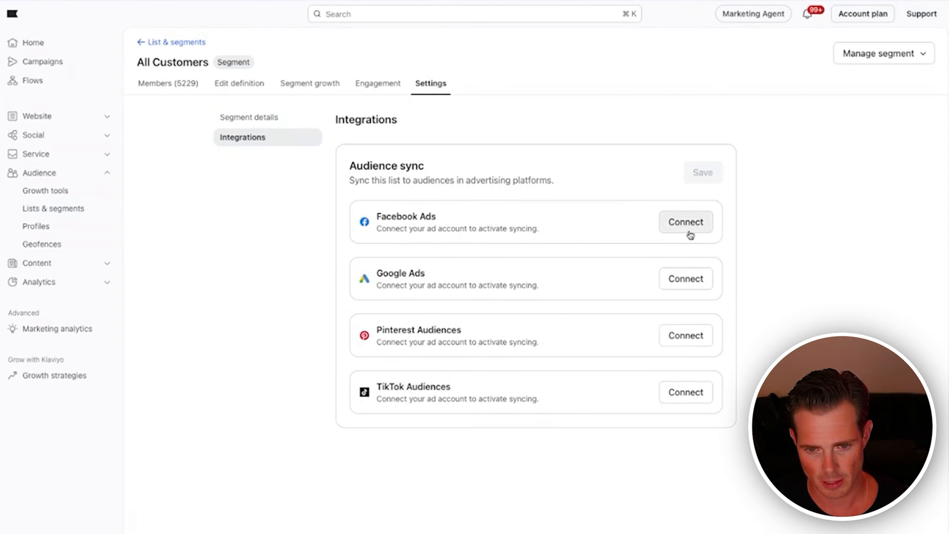
Step: Reconnect Facebook Ads to Klaviyo and choose to sync custom audiences only, with lead ads excluded
left_click(688, 229)
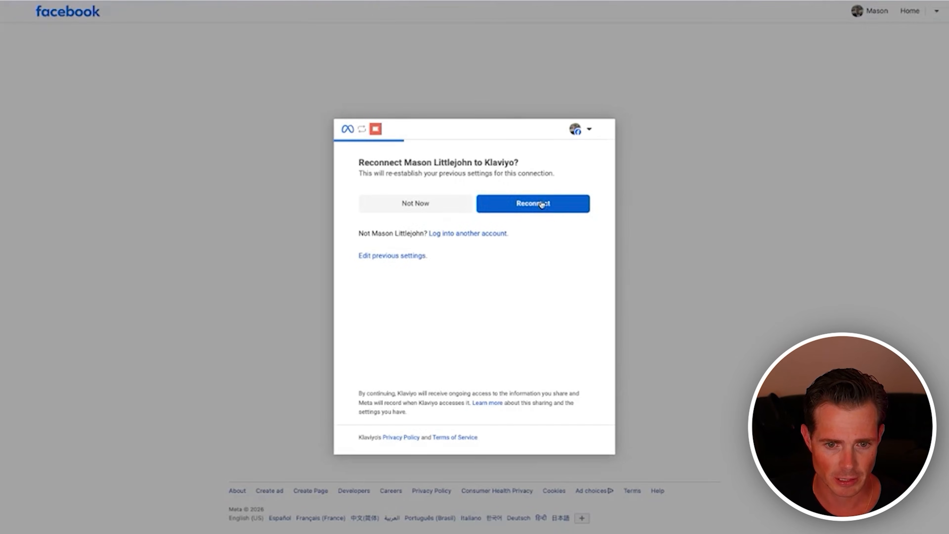
left_click(547, 205)
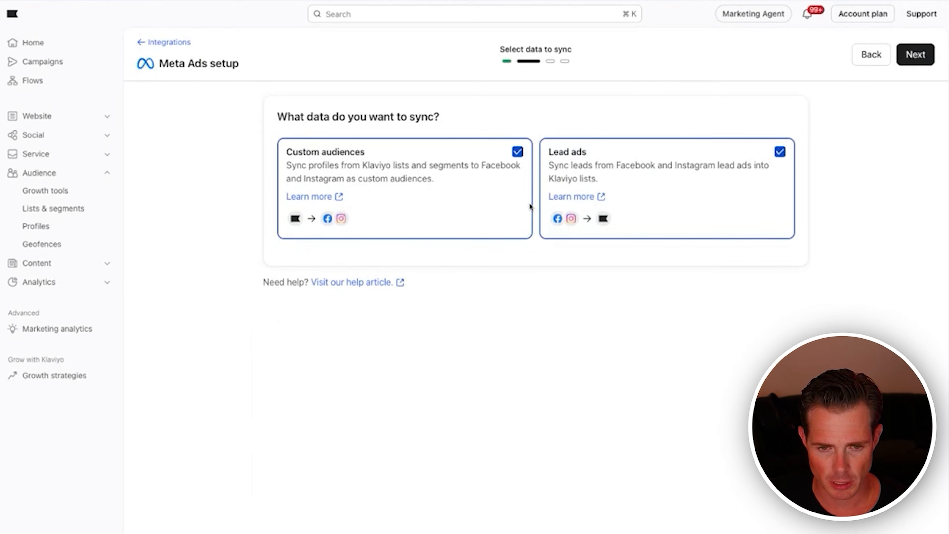
left_click(781, 153)
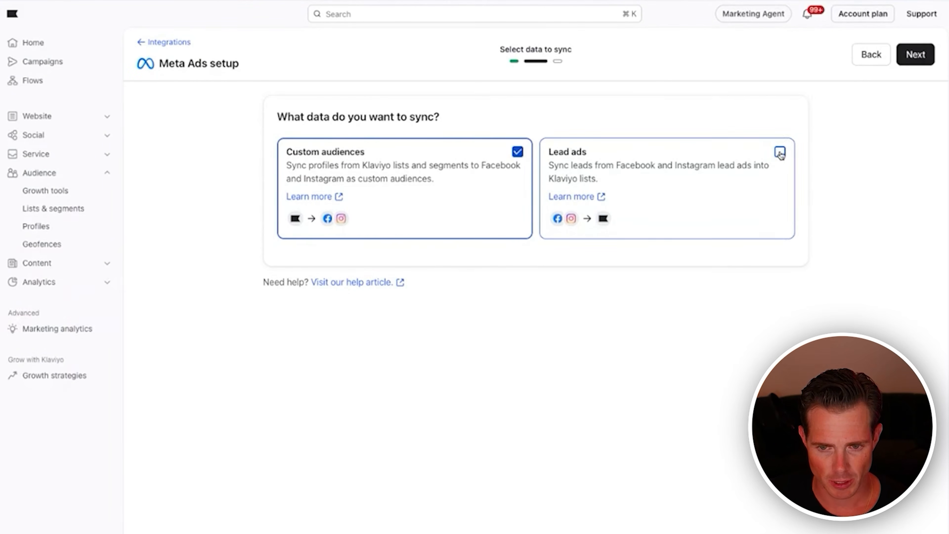
left_click(926, 59)
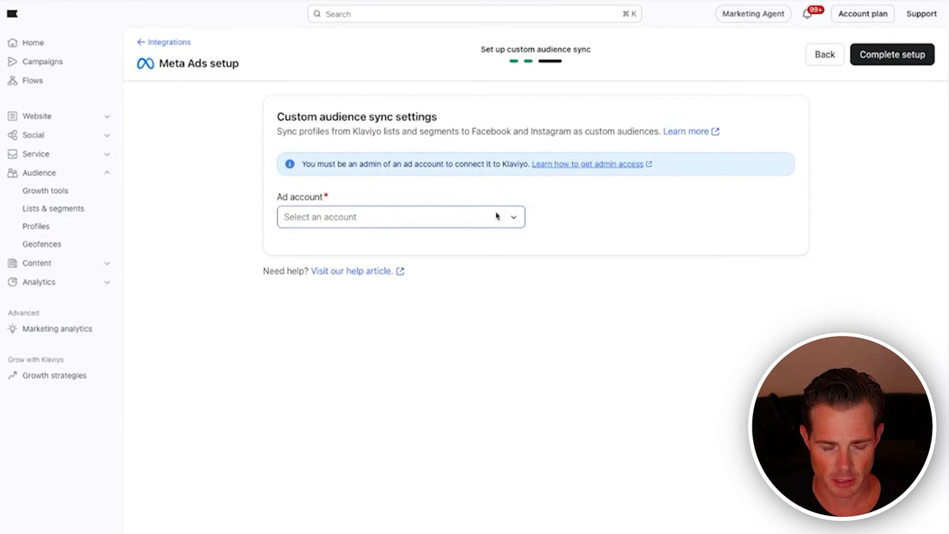
Step: Try to find the ad account for the custom audience sync, and return to the lists and segments
left_click(497, 216)
left_click(561, 229)
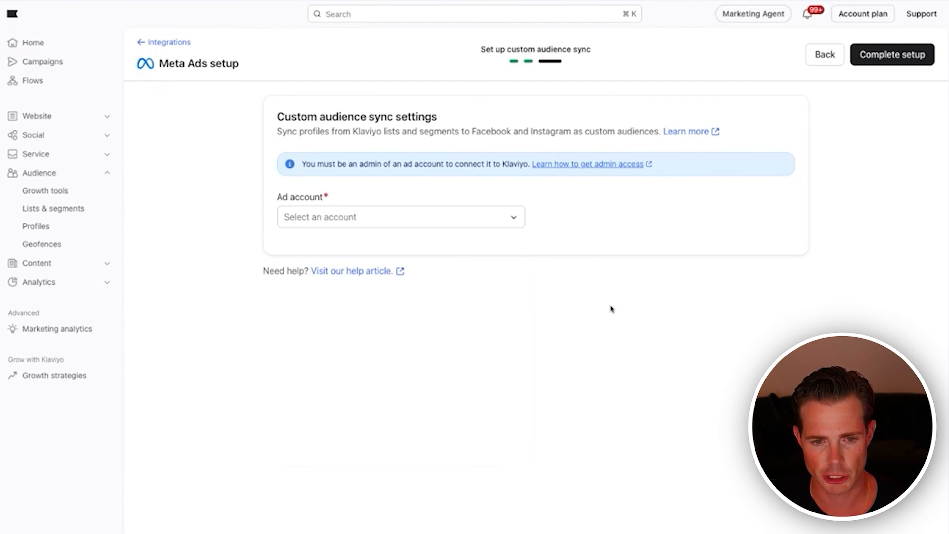
left_click(464, 216)
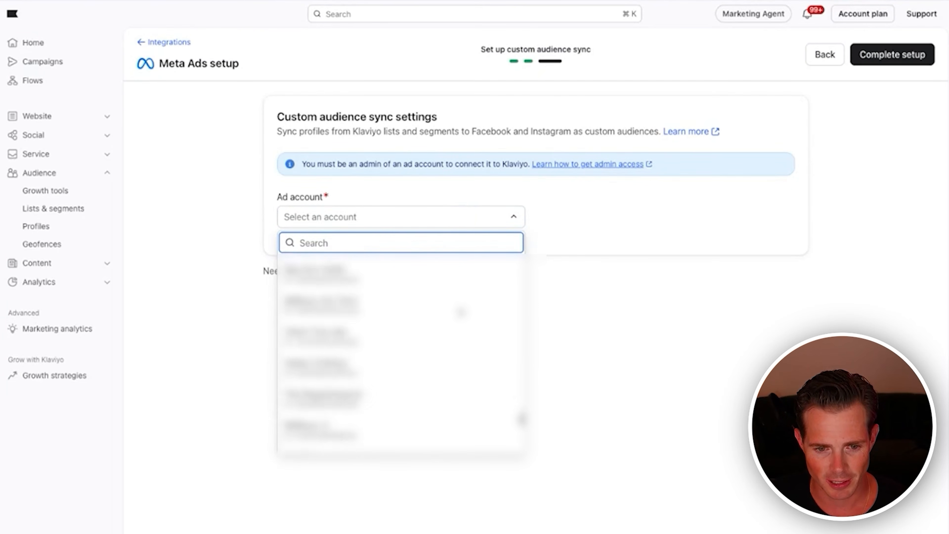
scroll(461, 312, "up", 5)
type("we")
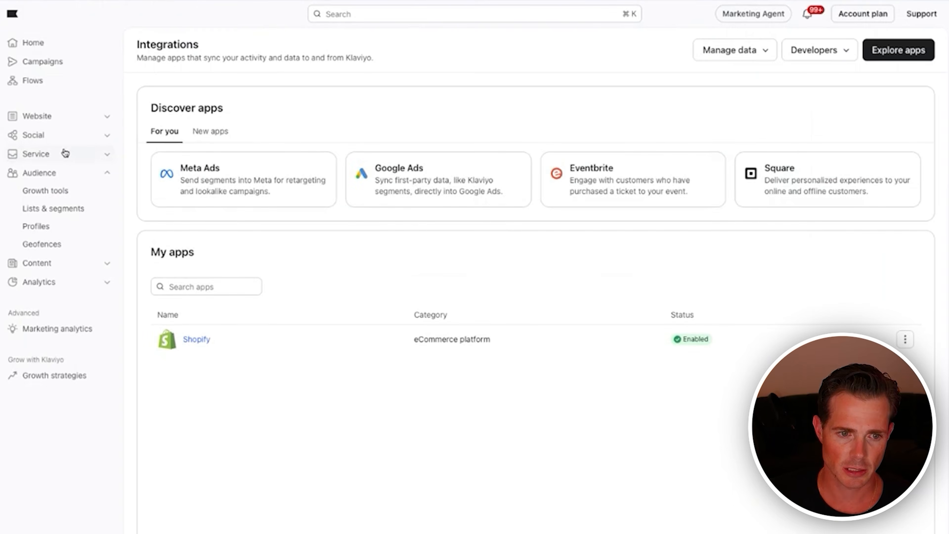
left_click(53, 209)
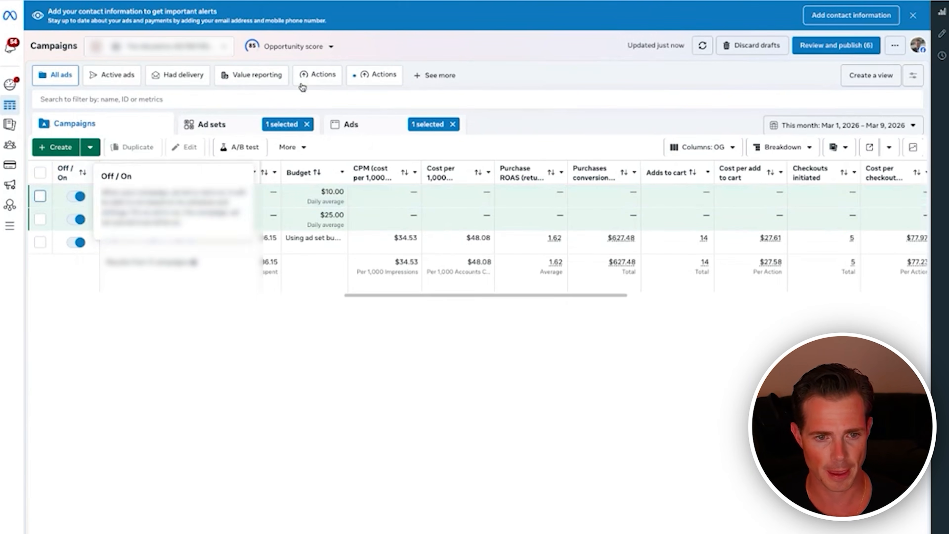
Step: Switch to Meta Ads Manager, open the alltypes_bof ad set of the retargeting campaign and further limit the reach of its ads
scroll(187, 237, "left", 10)
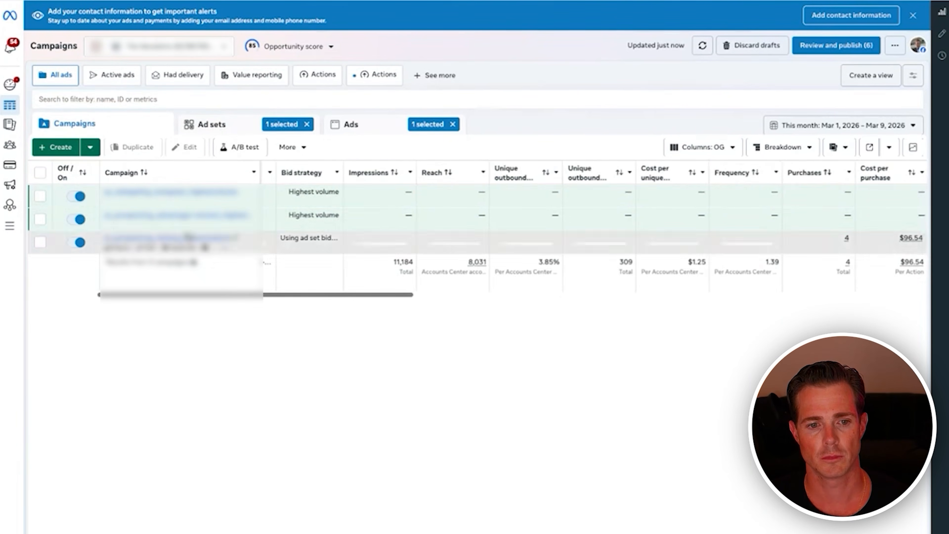
left_click(166, 193)
left_click(155, 203)
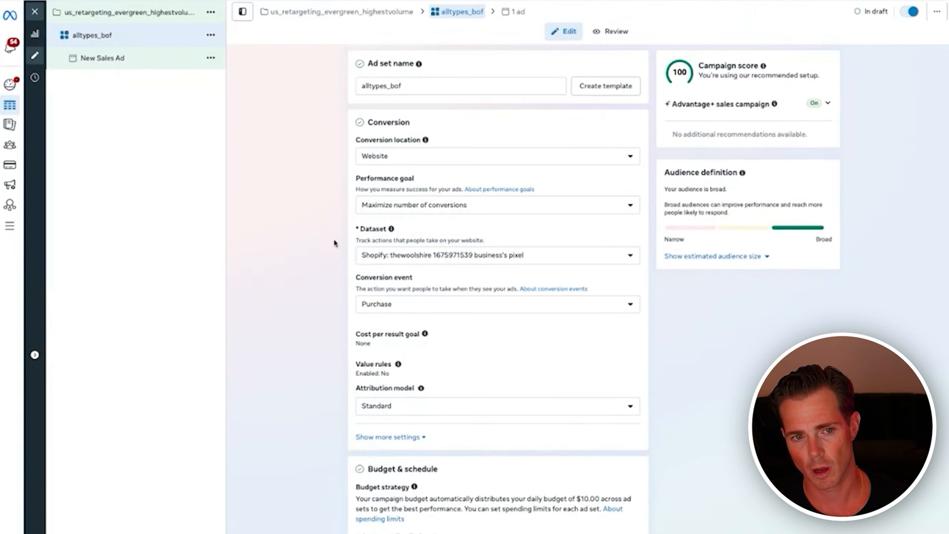
scroll(304, 249, "down", 10)
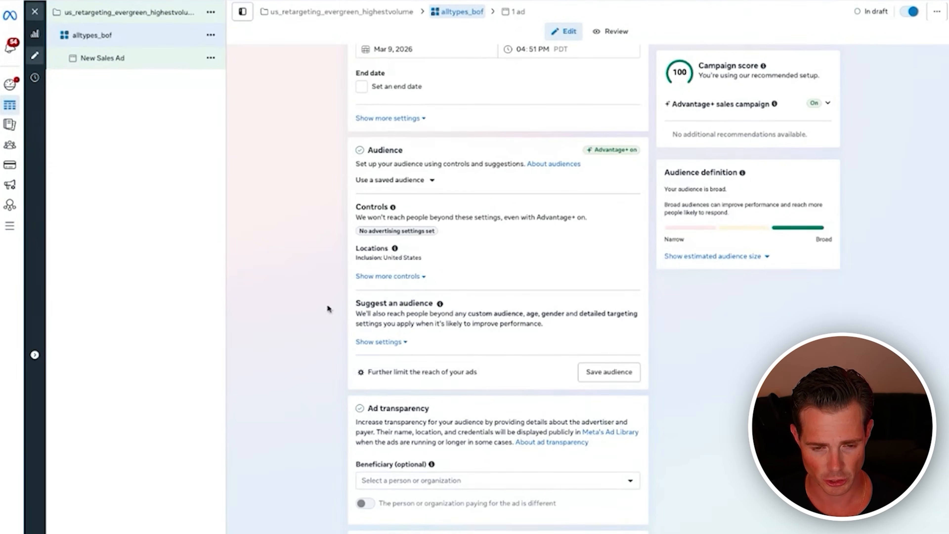
left_click(453, 367)
left_click(444, 318)
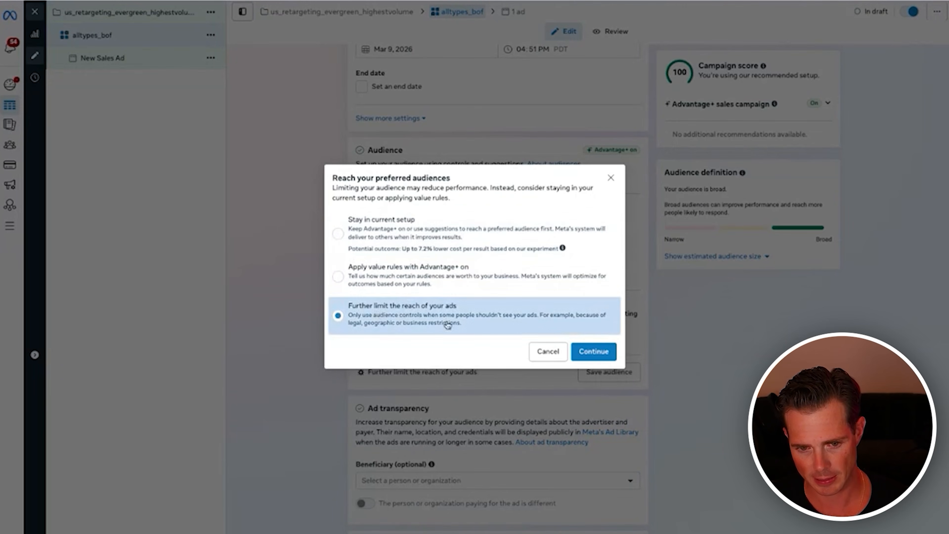
left_click(594, 352)
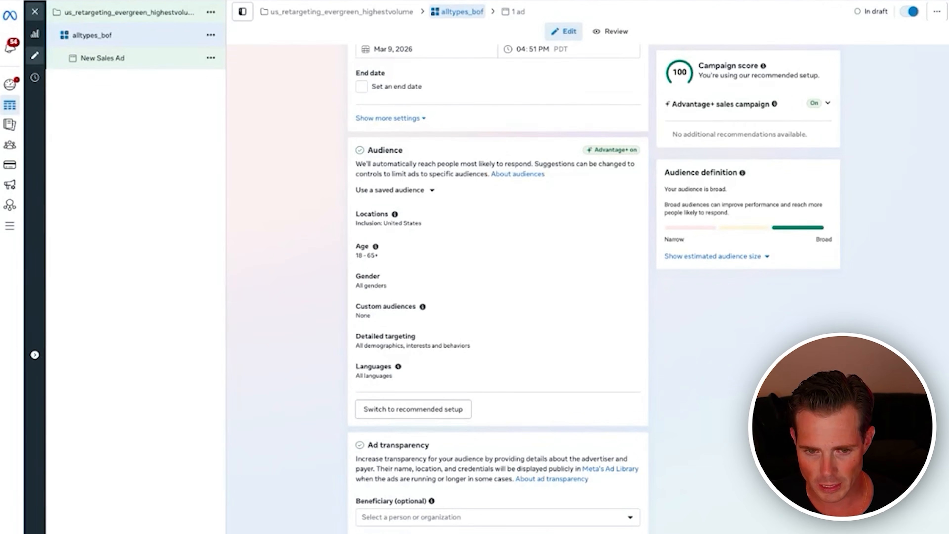
Step: Include the Purchase - 180 Days, FB - Engagers - 7 Days and IG - Engagers - 7 Days custom audiences in the ad set
left_click(428, 322)
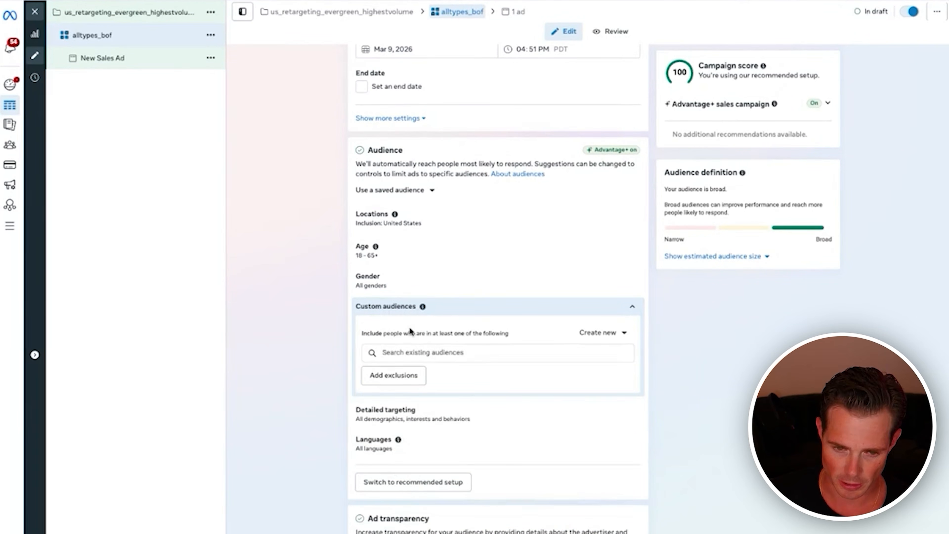
left_click(481, 357)
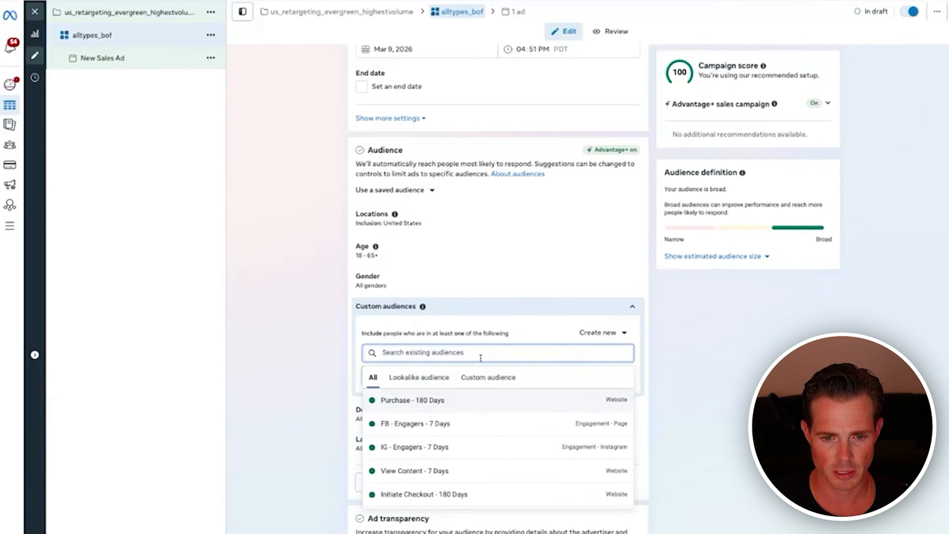
left_click(479, 402)
left_click(474, 505)
left_click(474, 503)
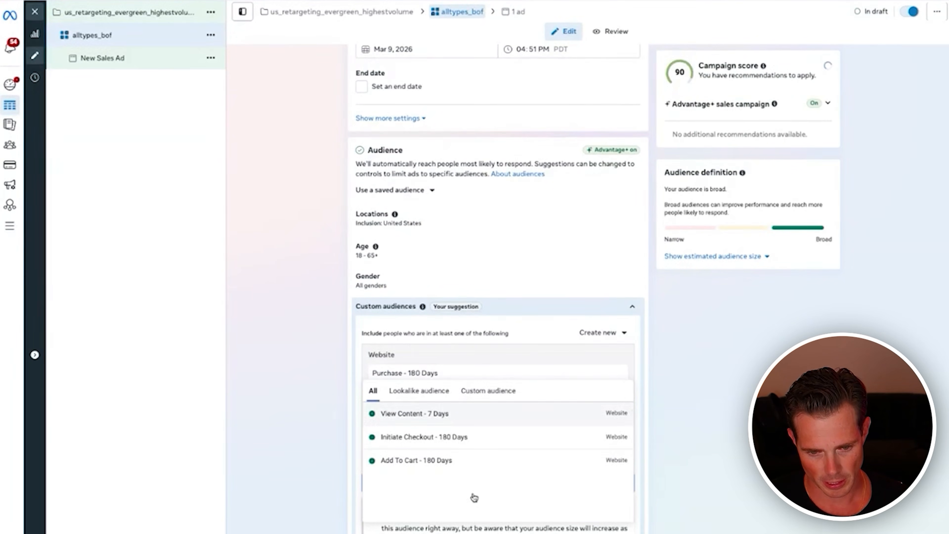
Step: Add the View Content - 7 Days, Initiate Checkout - 180 Days and Add To Cart - 180 Days audiences to the included custom audiences
left_click(327, 484)
left_click(426, 484)
left_click(430, 367)
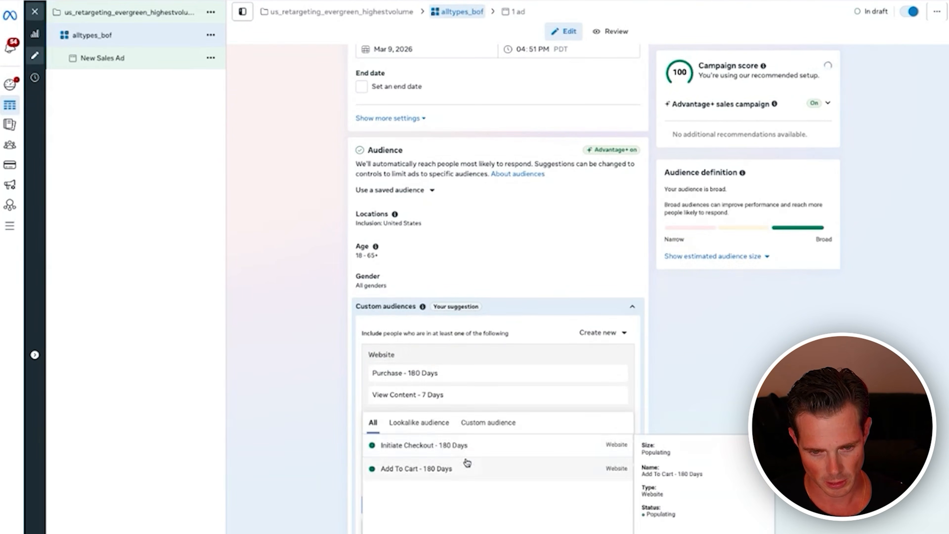
left_click(462, 451)
left_click(411, 468)
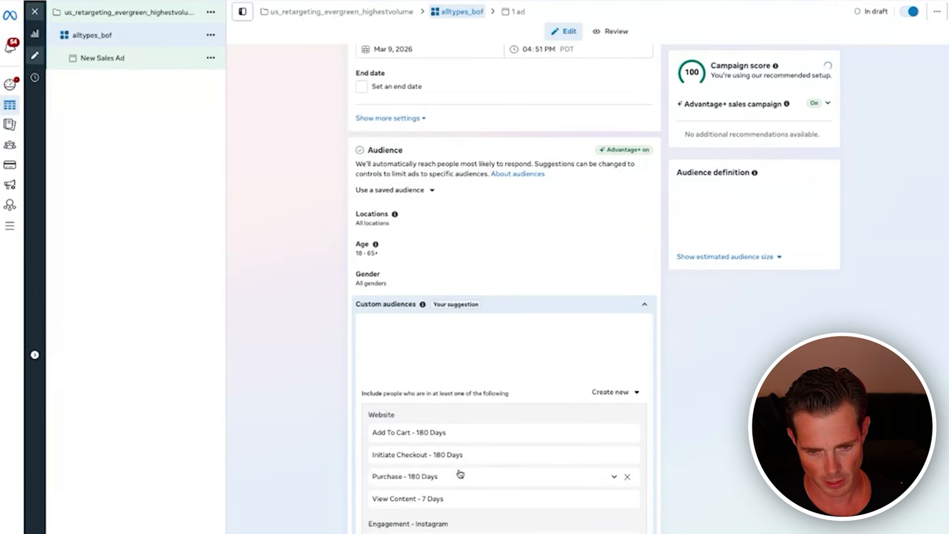
Step: Turn off using the custom audiences as a suggestion and show the estimated audience size
left_click(306, 417)
scroll(307, 418, "down", 5)
left_click(368, 433)
scroll(323, 431, "up", 3)
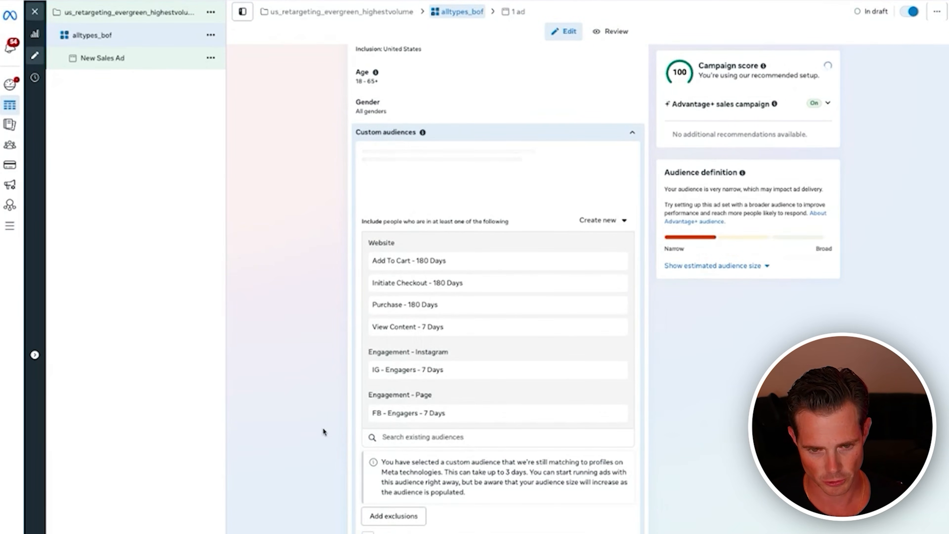
left_click(744, 266)
scroll(553, 298, "up", 1)
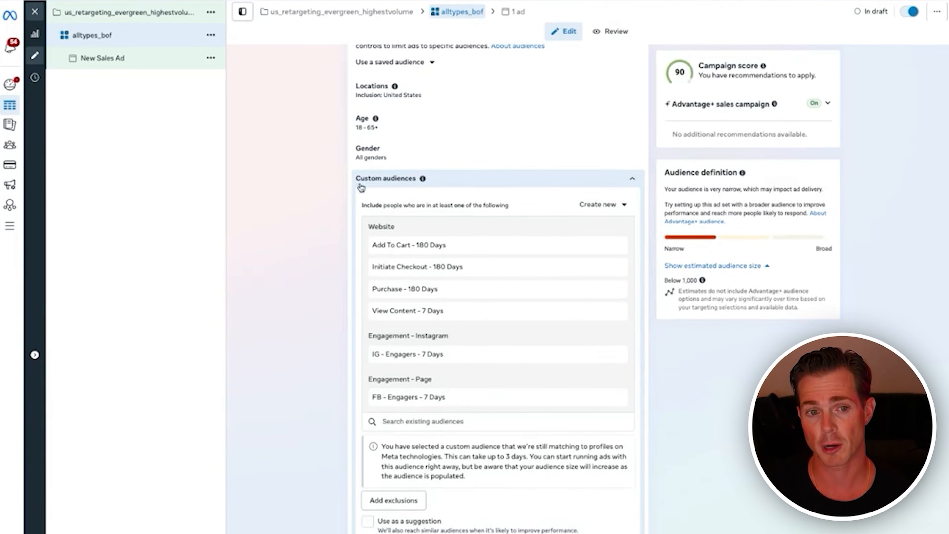
Step: Close the ad set editor without publishing the drafts and return to the campaign list with the retargeting campaign deselected
left_click(37, 13)
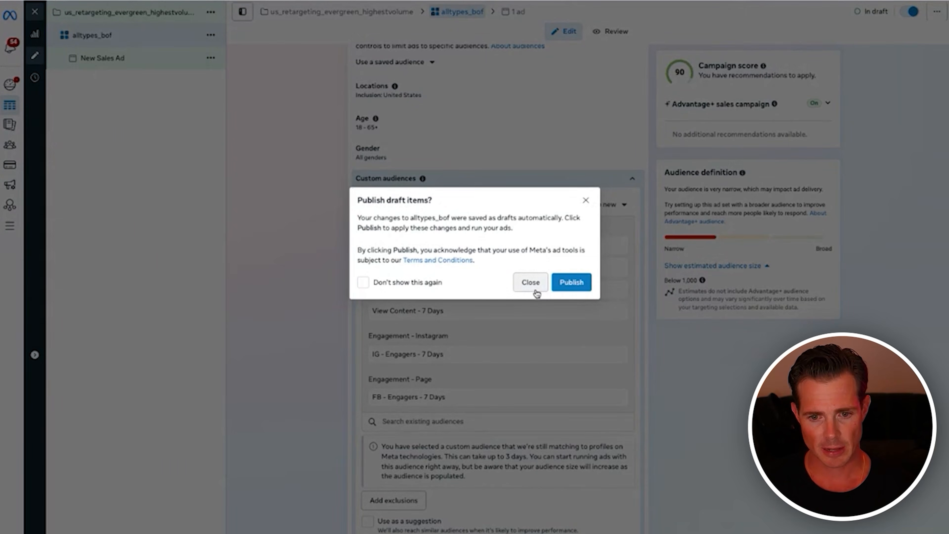
left_click(531, 283)
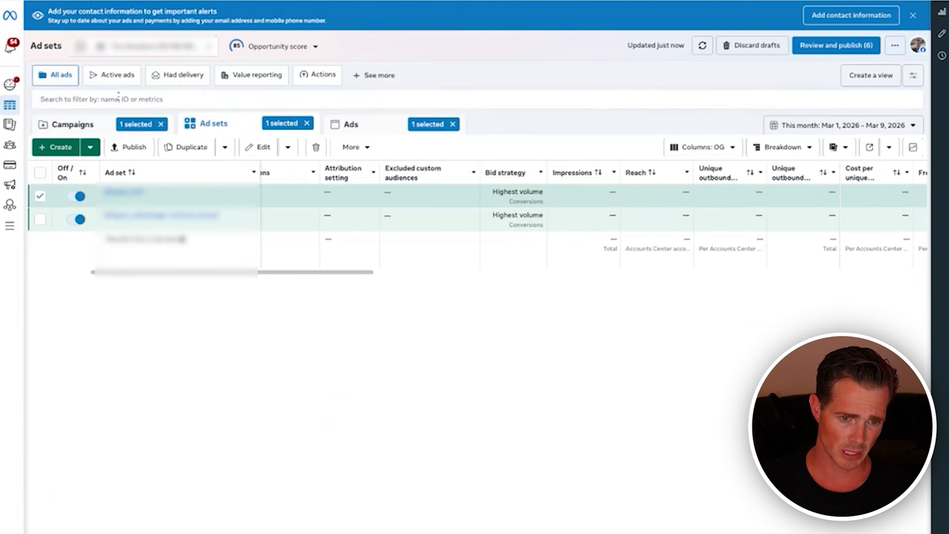
left_click(119, 98)
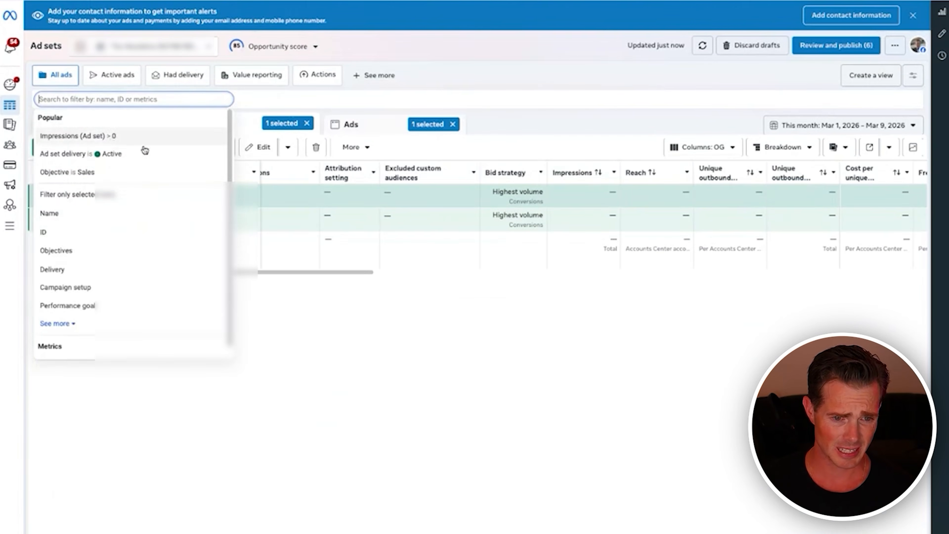
left_click(117, 108)
left_click(119, 124)
left_click(40, 197)
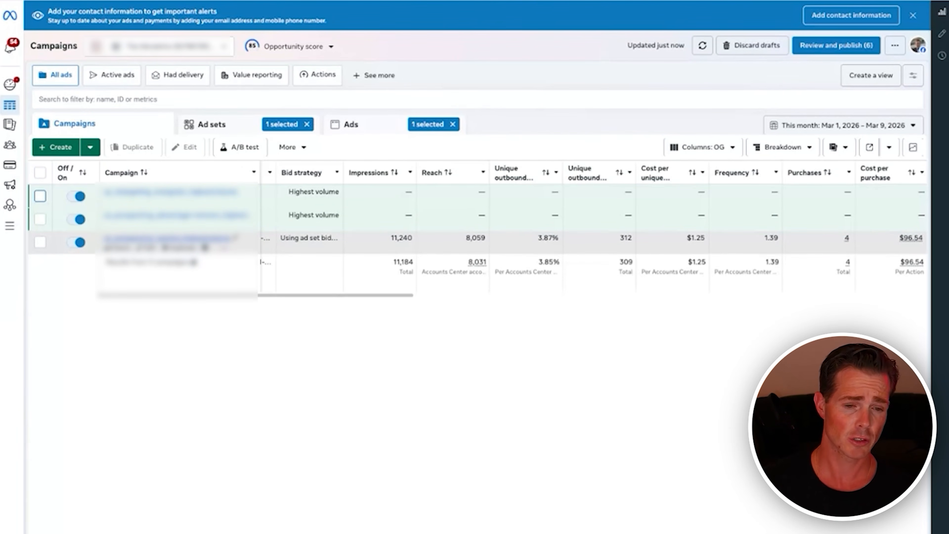
scroll(423, 237, "left", 2)
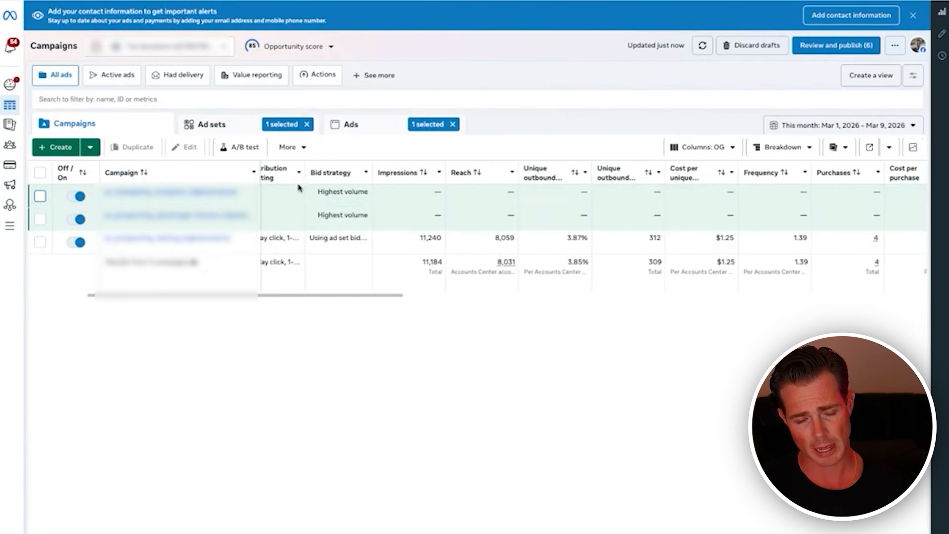